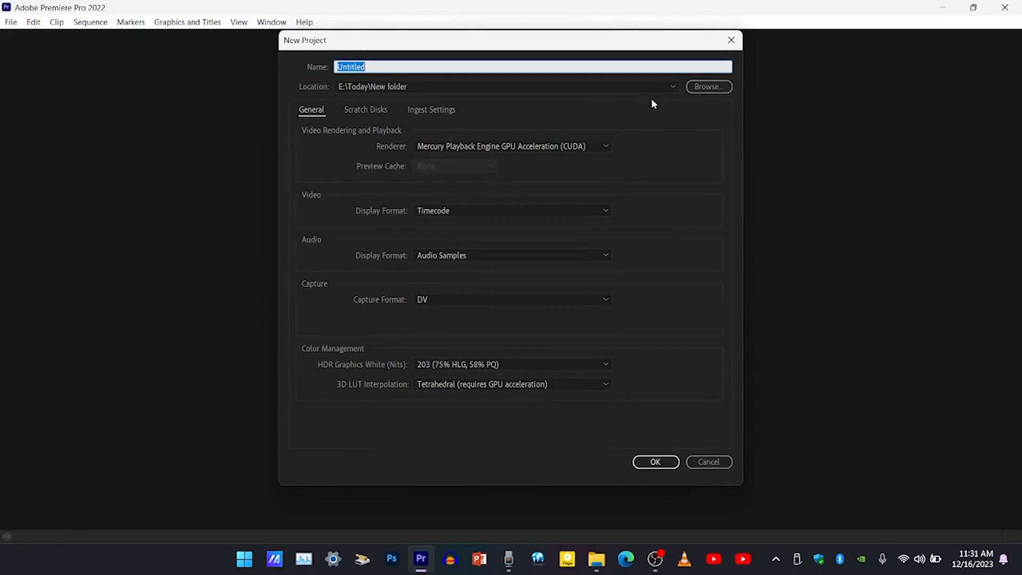
Create a new project named Untitled1 in E:\Today\New folder, keeping the default project settings.
left_click(589, 68)
type("1")
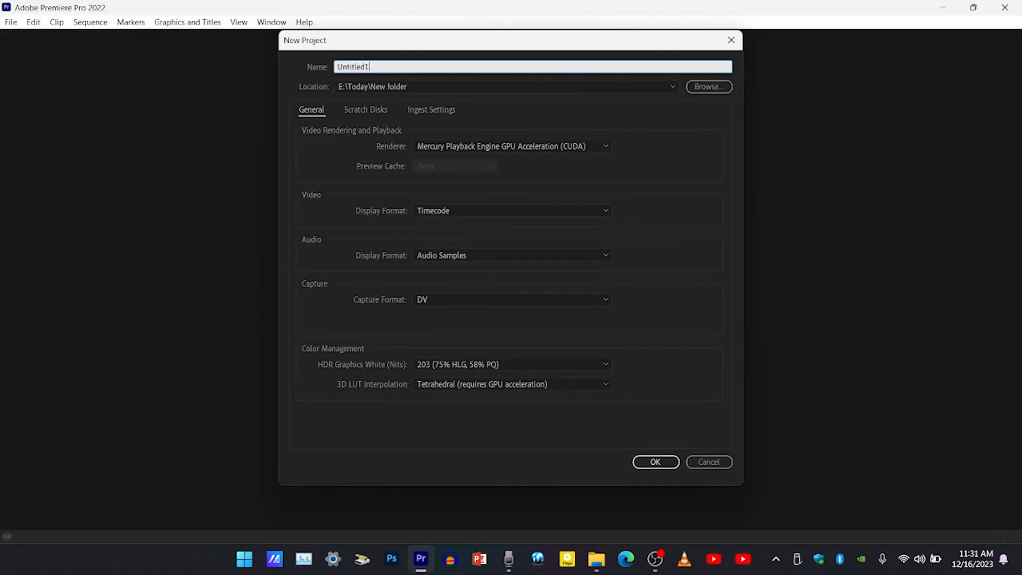
key("Return")
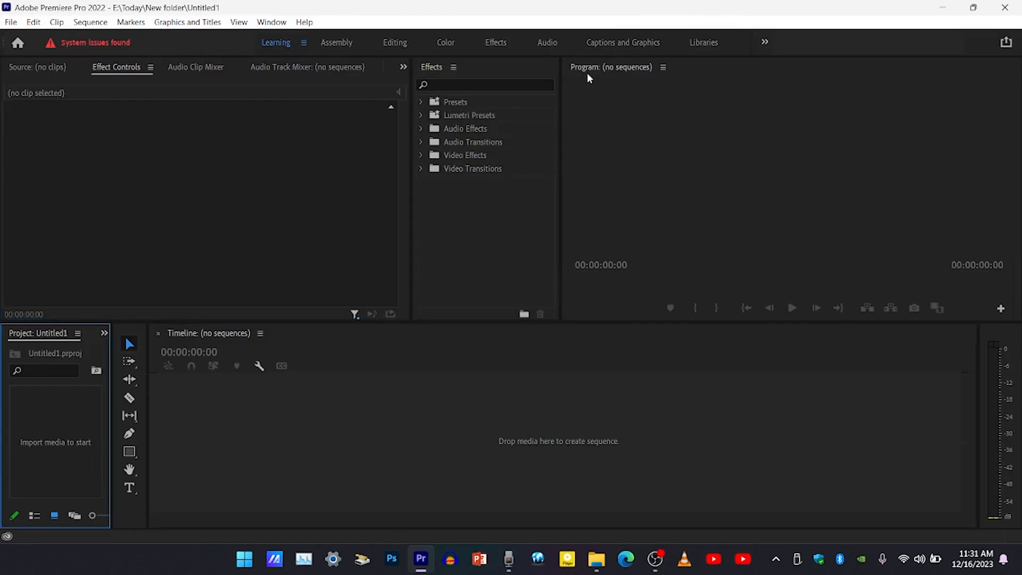
left_click(179, 74)
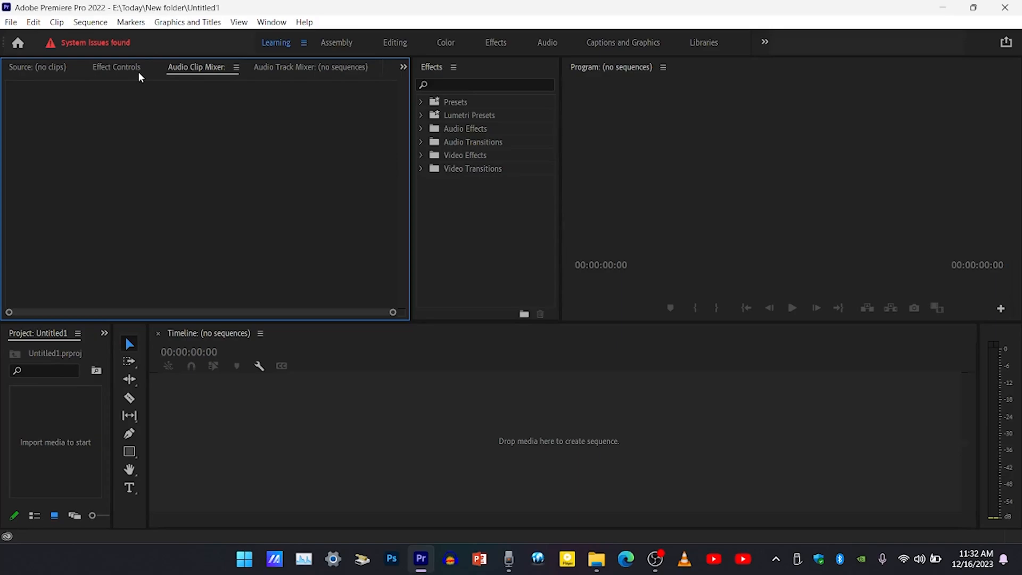
left_click(273, 22)
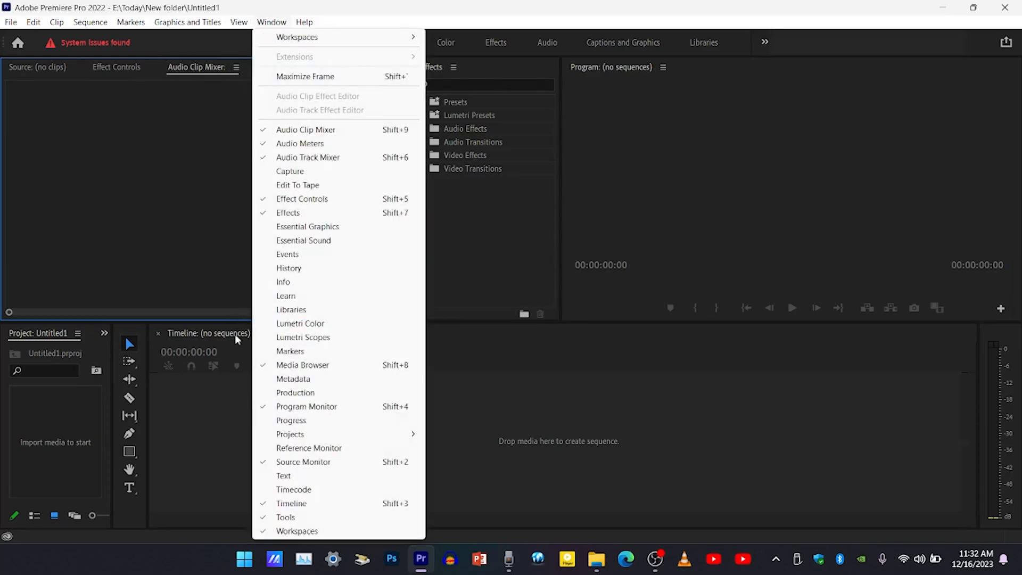
left_click(144, 249)
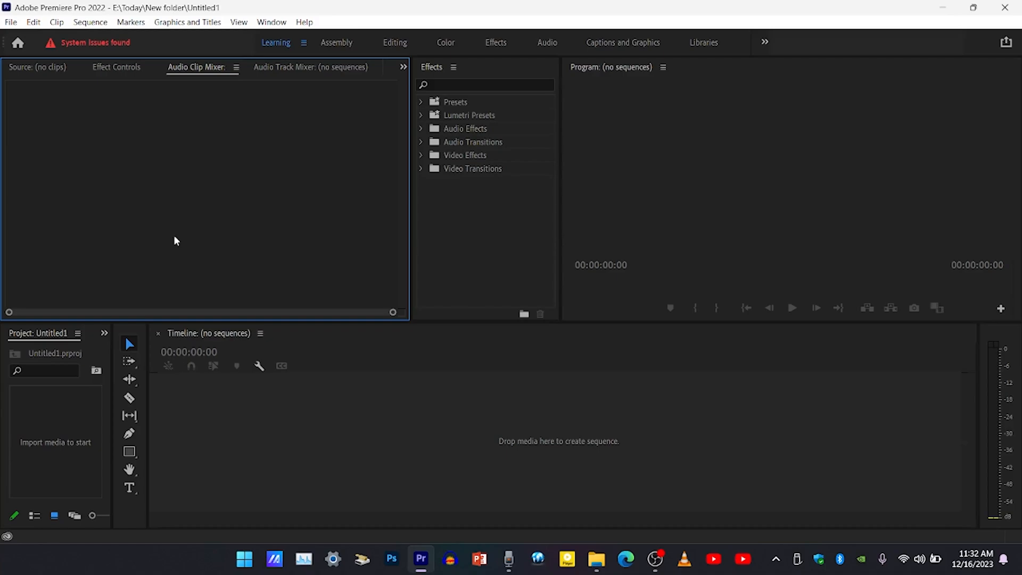
Bring the MOV_0016 video from the New folder window in File Explorer into Premiere Pro's empty timeline as a new sequence.
key("alt+Tab")
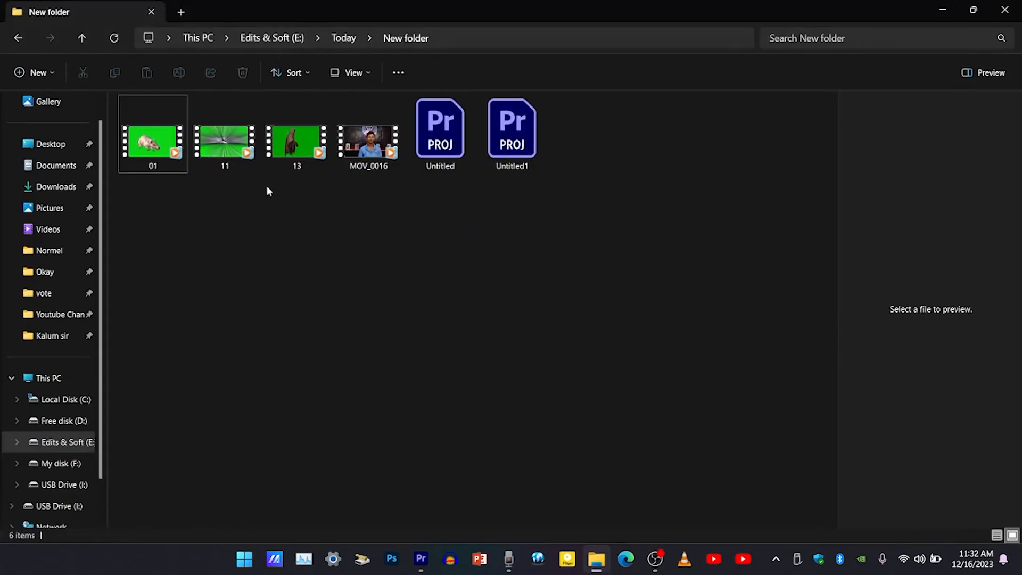
left_click(368, 150)
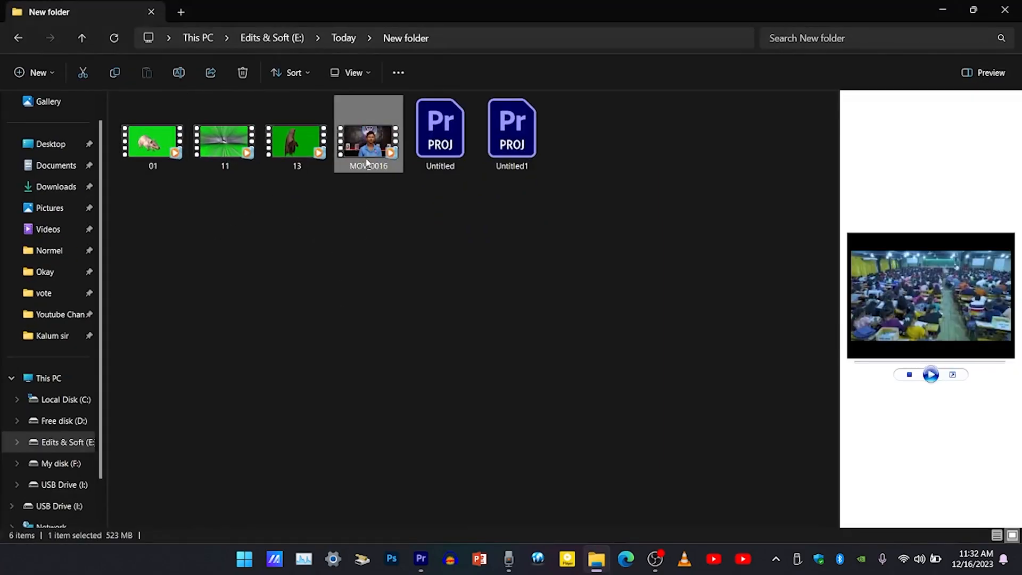
left_click_drag(366, 152, 349, 165)
left_click(327, 287)
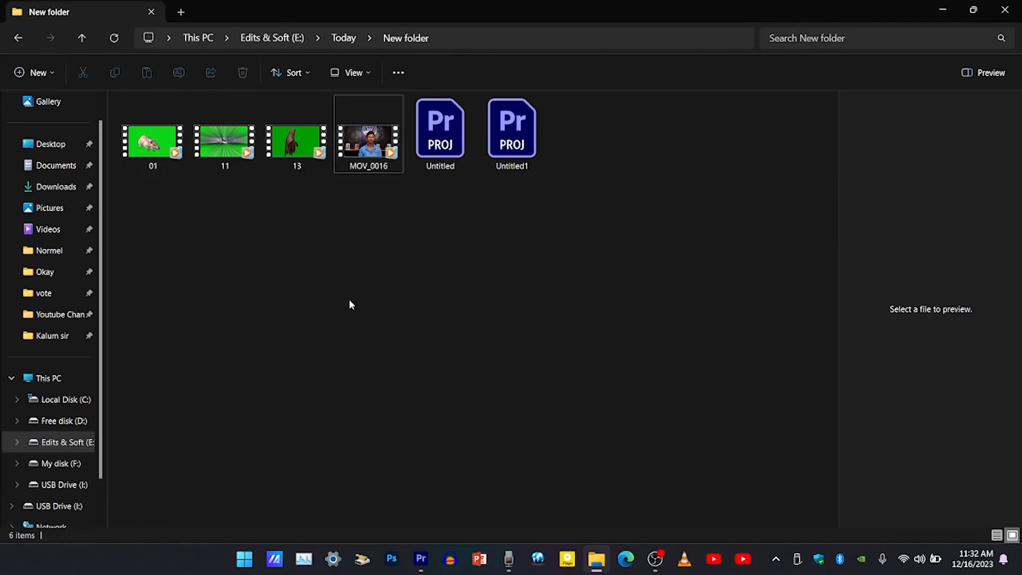
left_click(364, 149)
left_click_drag(365, 146, 393, 286)
key("alt+Tab")
key("alt+Tab")
key("alt+Tab")
key("alt+Tab")
key("alt+Tab")
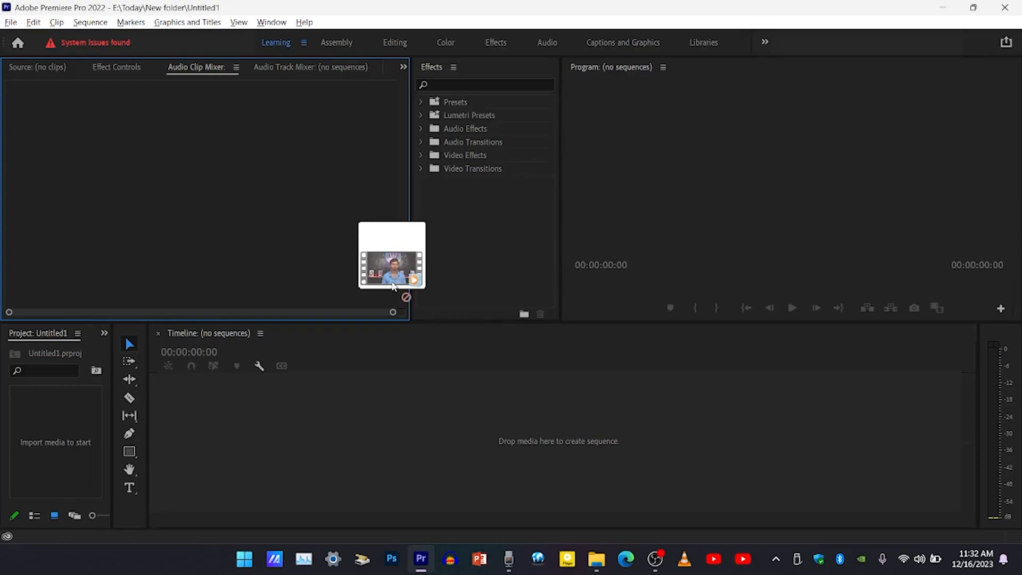
left_click_drag(392, 286, 228, 444)
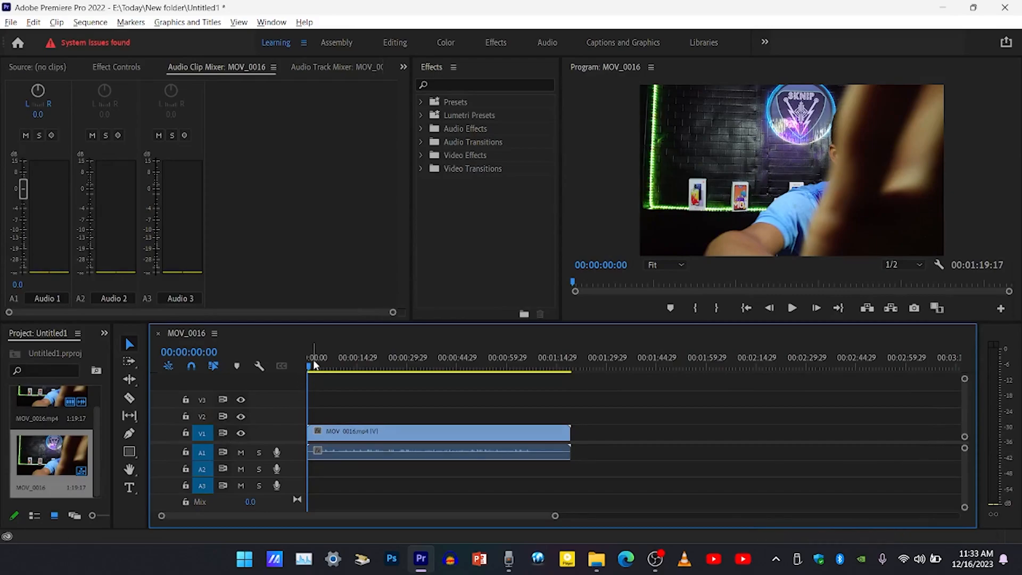
Scale the MOV_0016 clip to 143 and place the playhead at 00:00:17:18.
left_click_drag(314, 364, 355, 380)
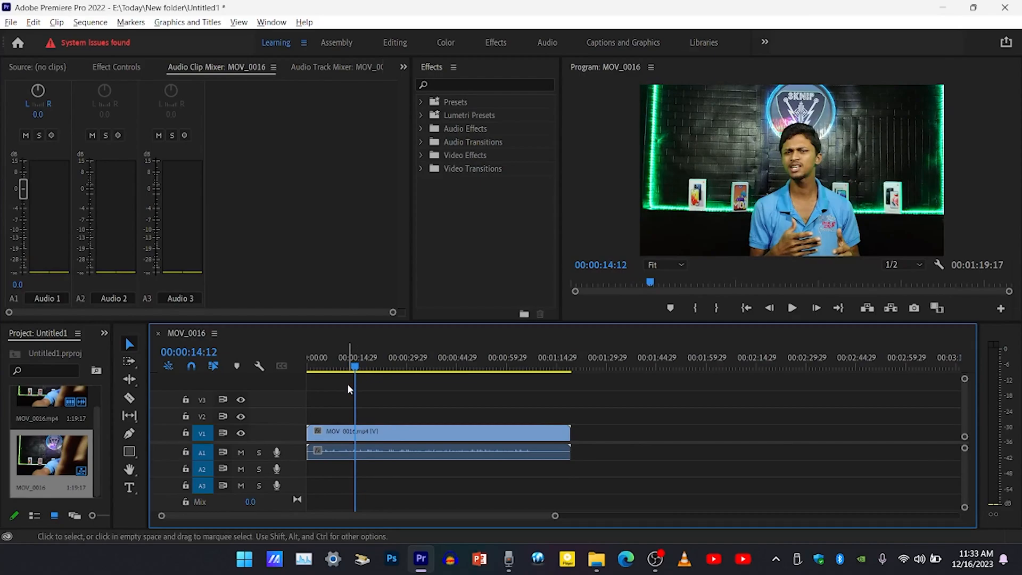
left_click(366, 445)
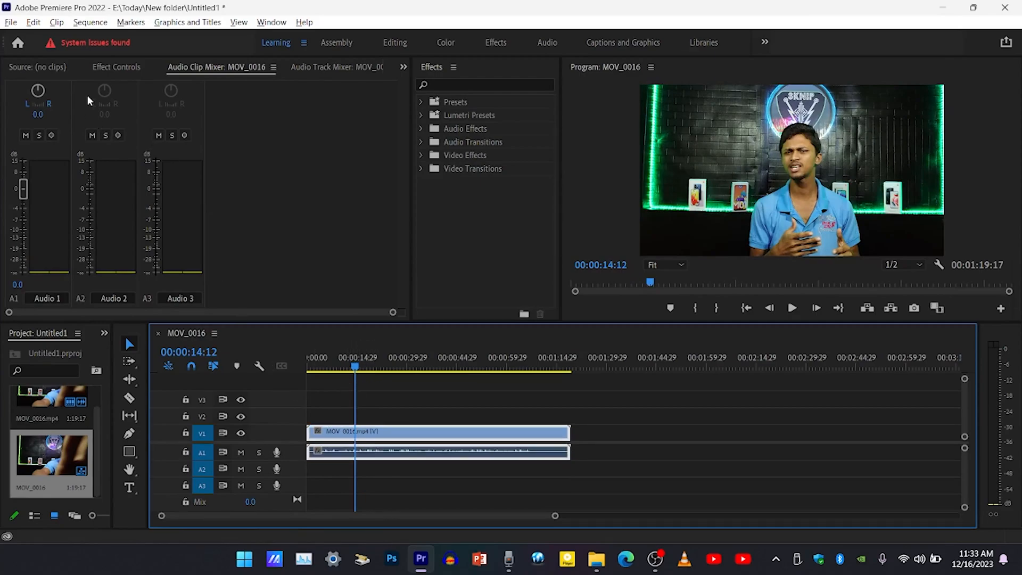
left_click(114, 67)
left_click_drag(205, 152, 287, 246)
left_click(408, 375)
left_click_drag(375, 372, 365, 372)
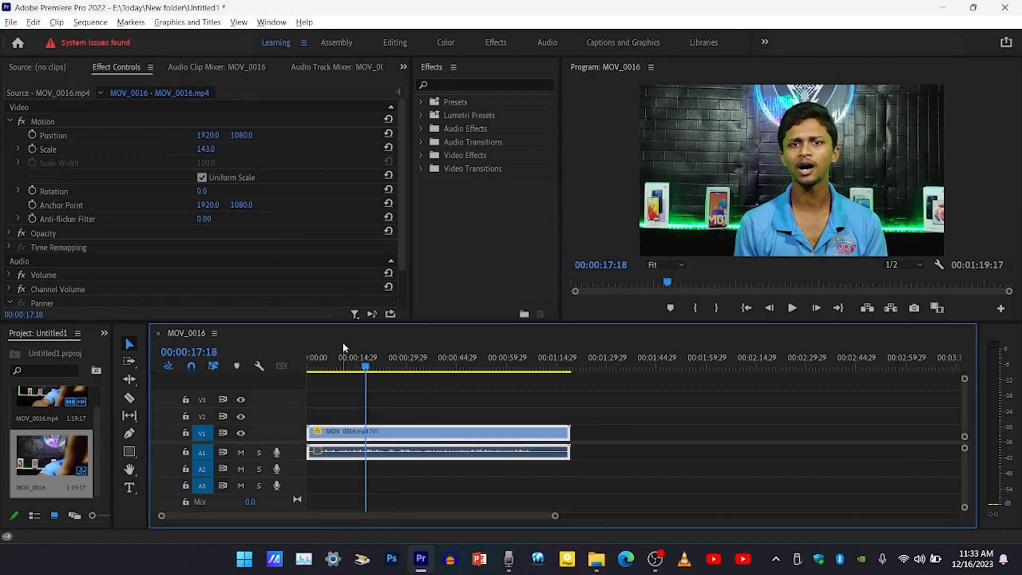
Add the green-screen video 13 from File Explorer to track V2 above the MOV_0016 clip, starting at the playhead.
key("alt+Tab")
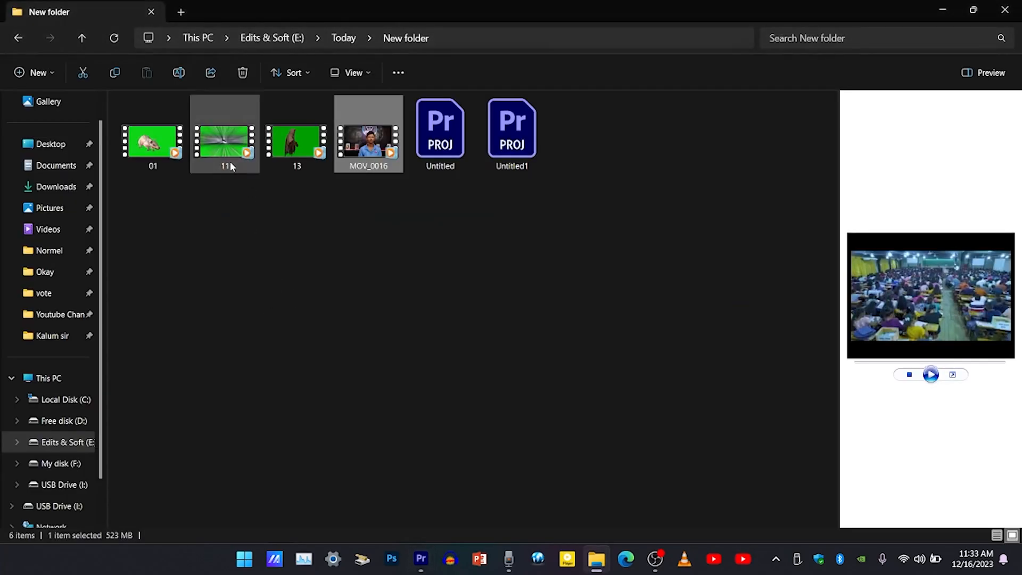
left_click(146, 169)
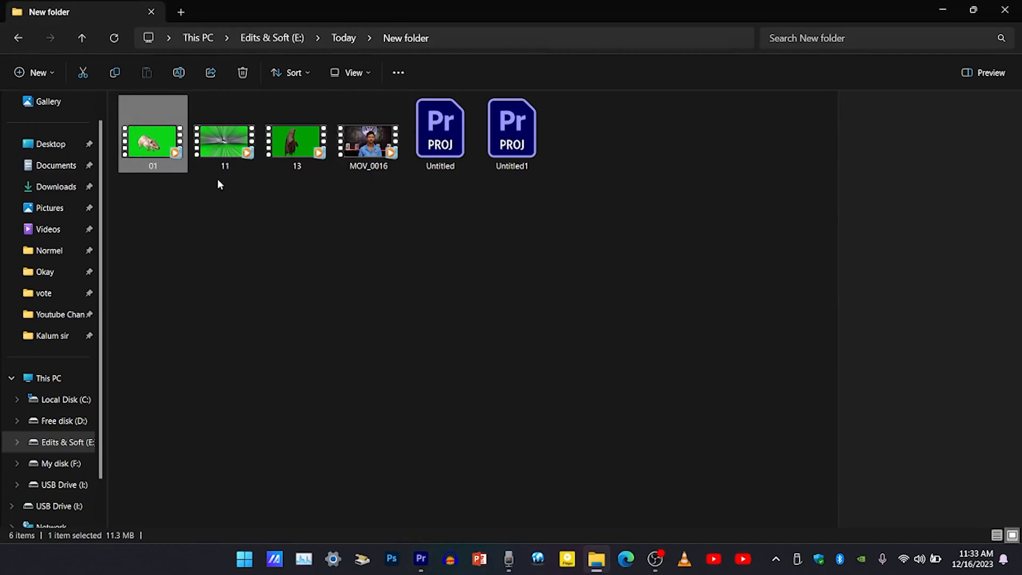
left_click(291, 155)
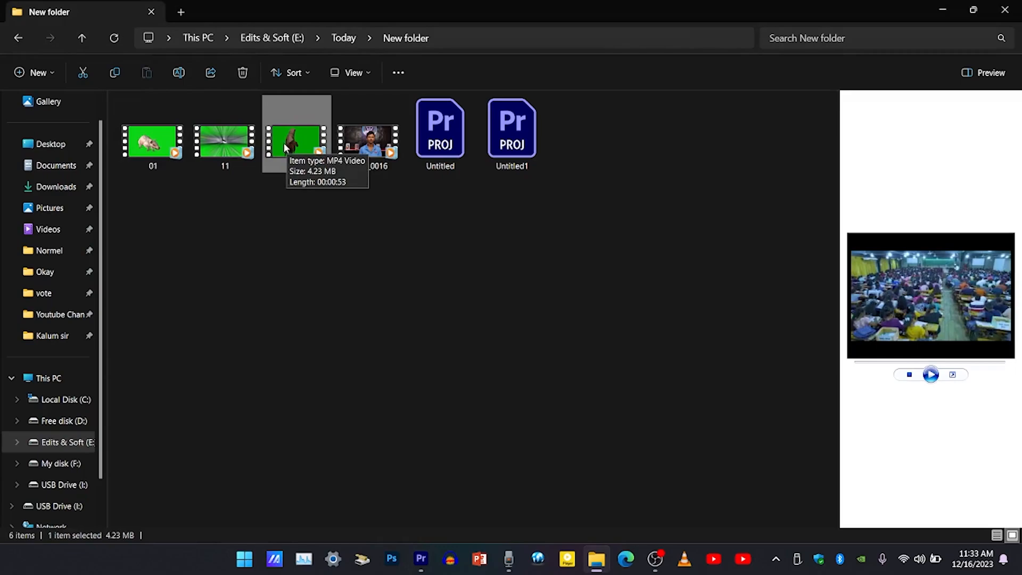
left_click_drag(298, 137, 321, 271)
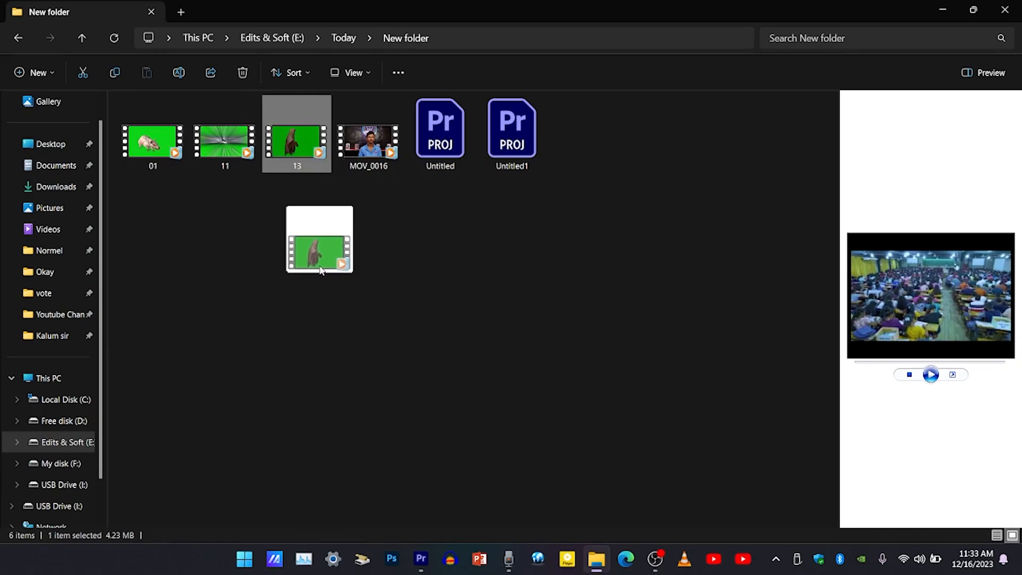
key("alt+Tab")
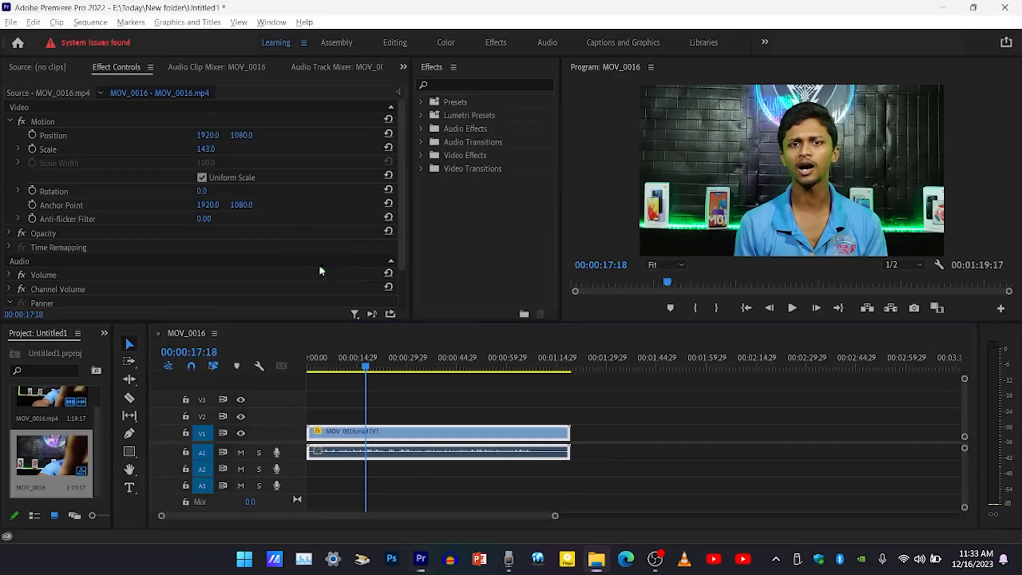
left_click_drag(321, 271, 367, 414)
Select the 13.mp4 clip on V2 and place the playhead at 00:00:32:00, where its figure is in frame.
left_click(404, 365)
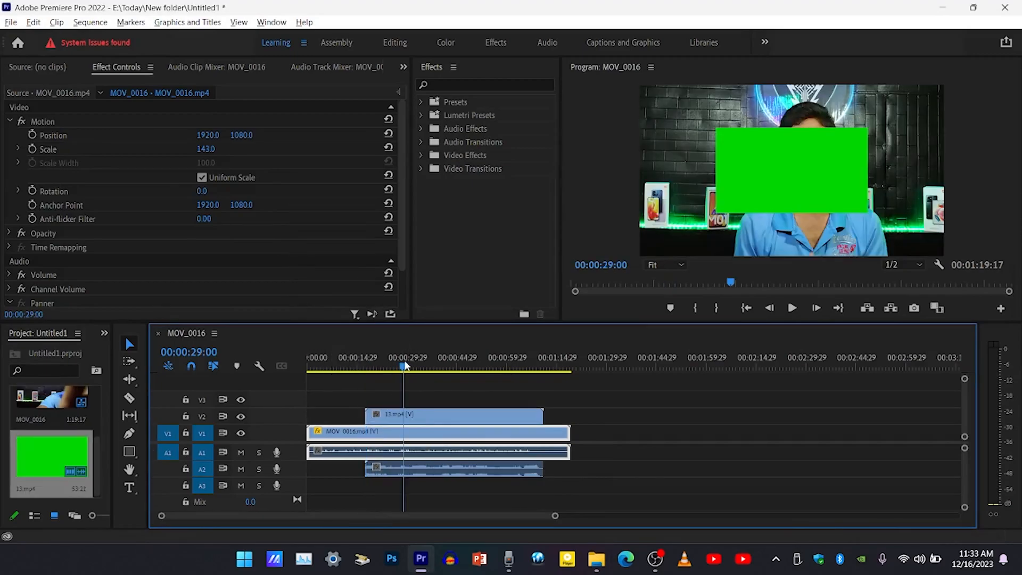
left_click(424, 421)
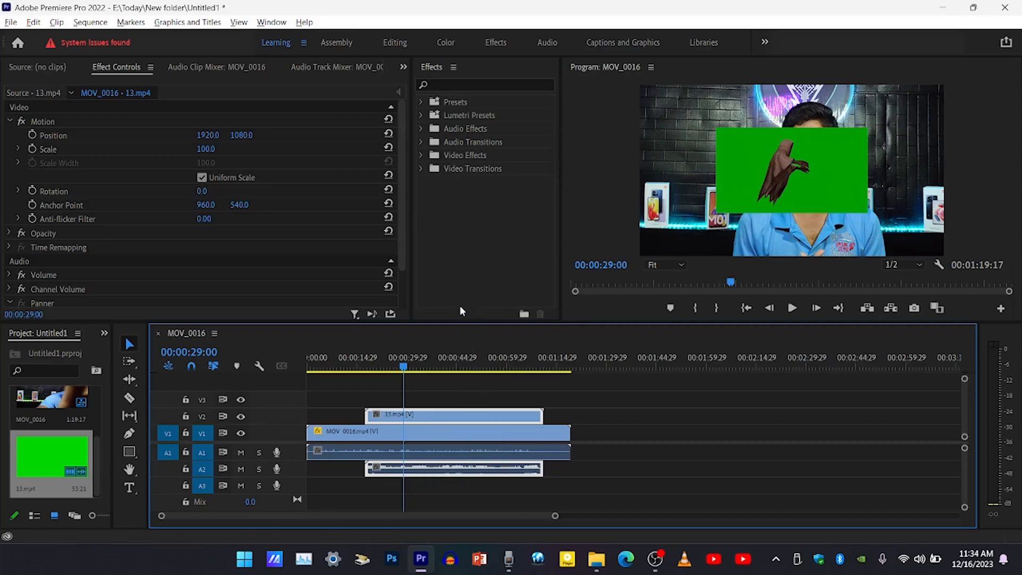
mouse_move(408, 369)
left_mouse_down()
mouse_move(499, 371)
mouse_move(408, 378)
mouse_move(466, 379)
mouse_move(411, 387)
left_mouse_up()
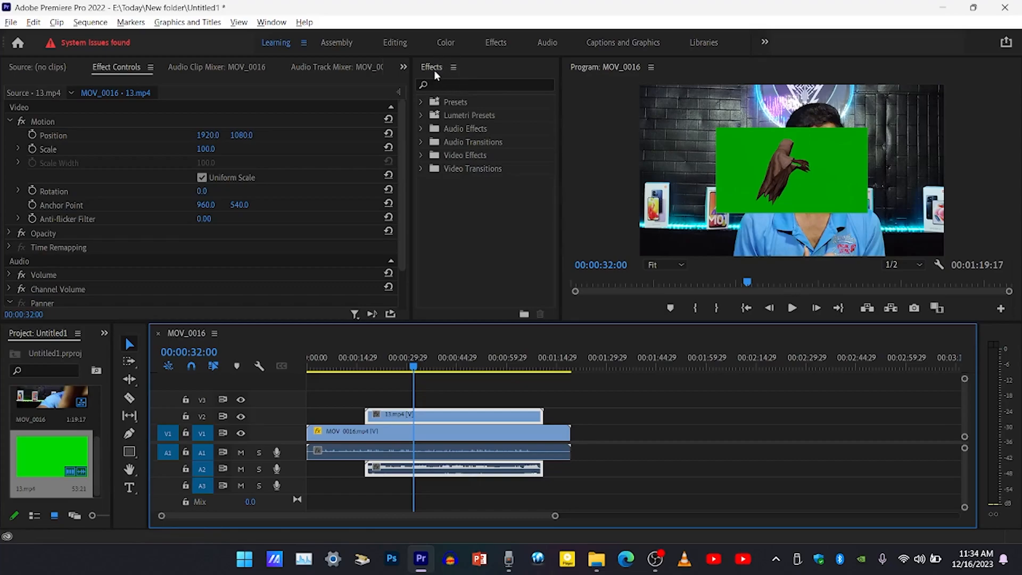
Search the effects for ULTRA and apply the Ultra Key effect to the 13.mp4 clip on V2.
left_click(271, 23)
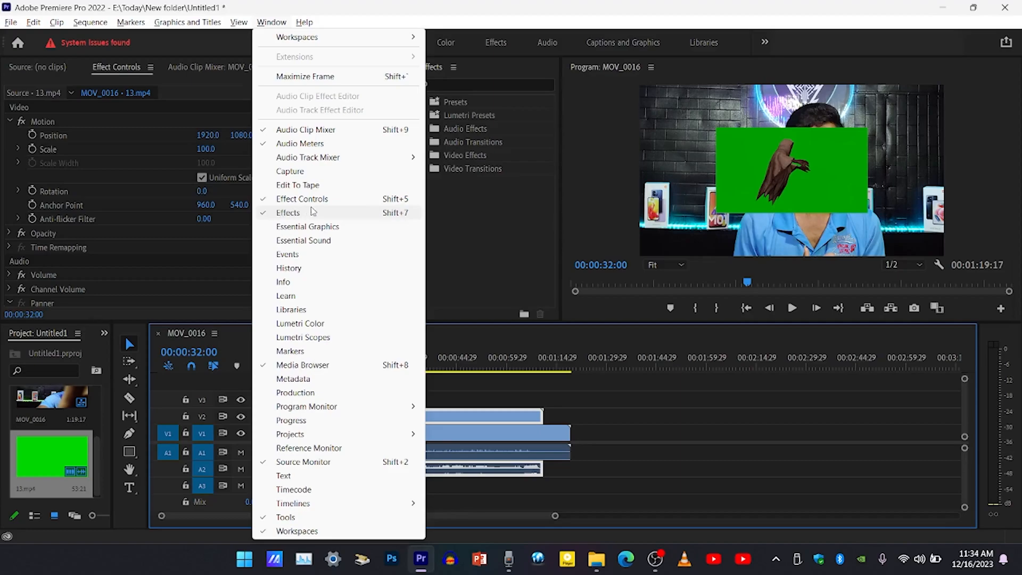
left_click(482, 236)
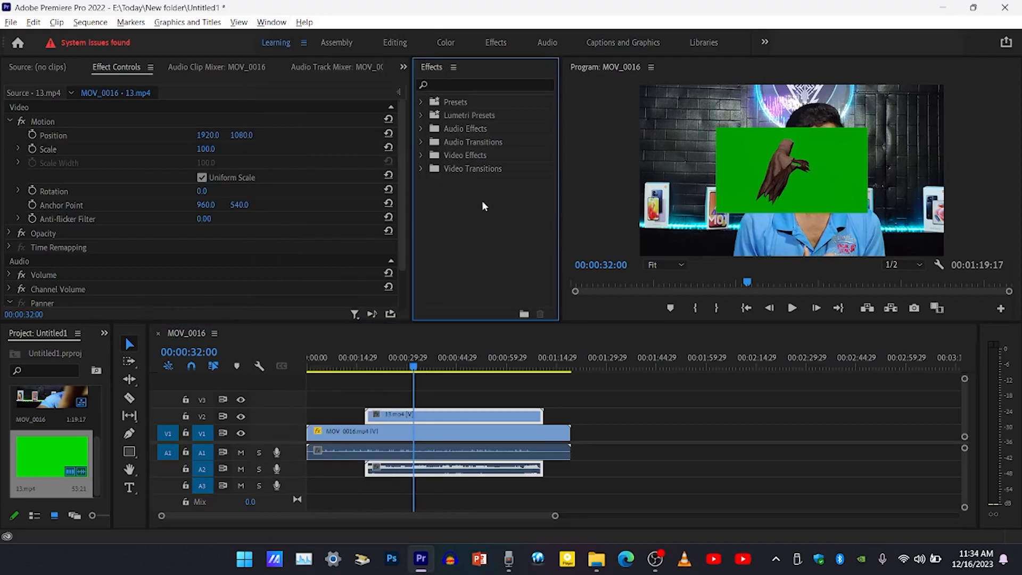
left_click(468, 85)
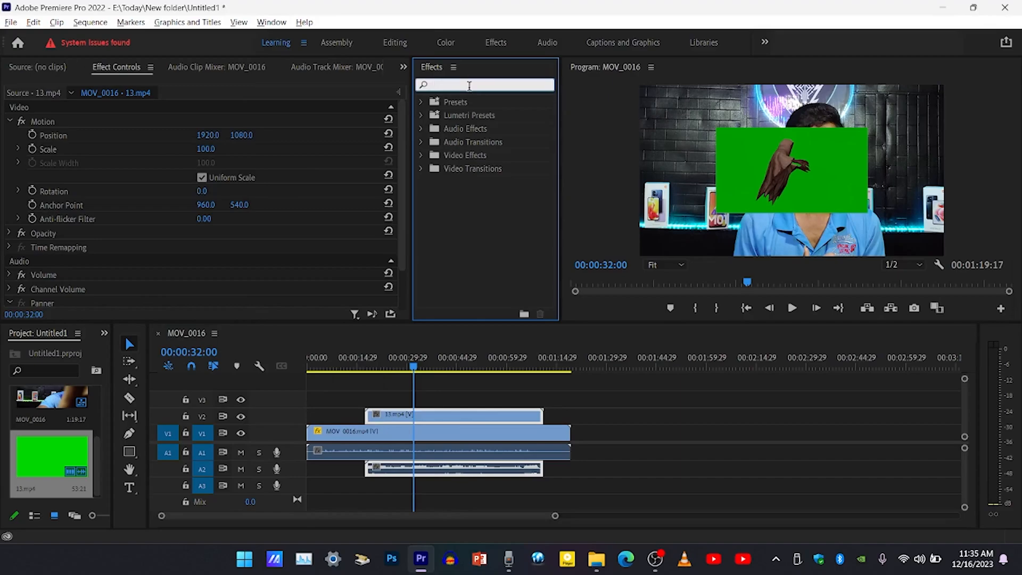
type("YLTR")
type("A")
key("BackSpace")
key("BackSpace")
key("BackSpace")
key("BackSpace")
type("ULTRA")
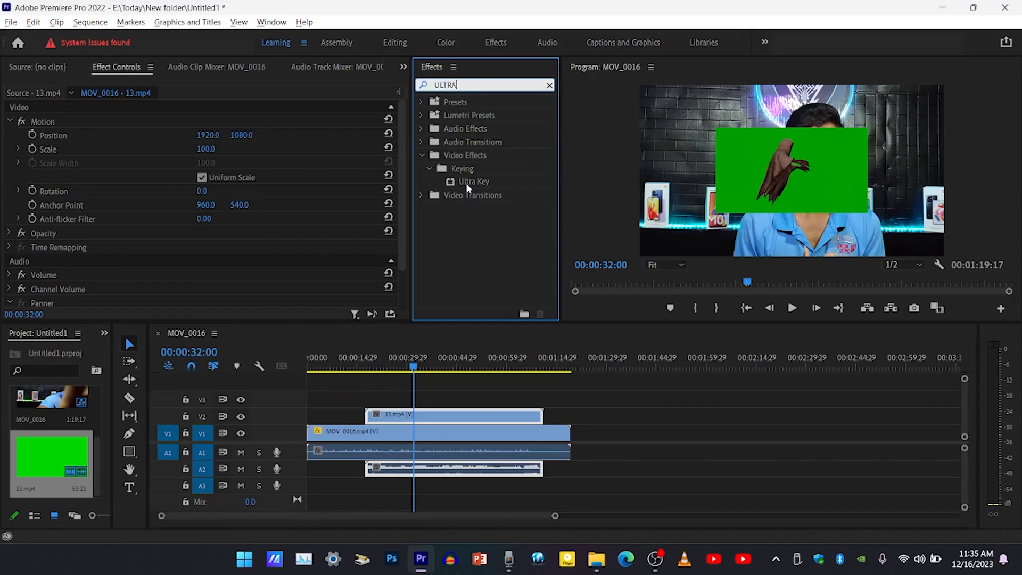
left_click_drag(465, 183, 432, 416)
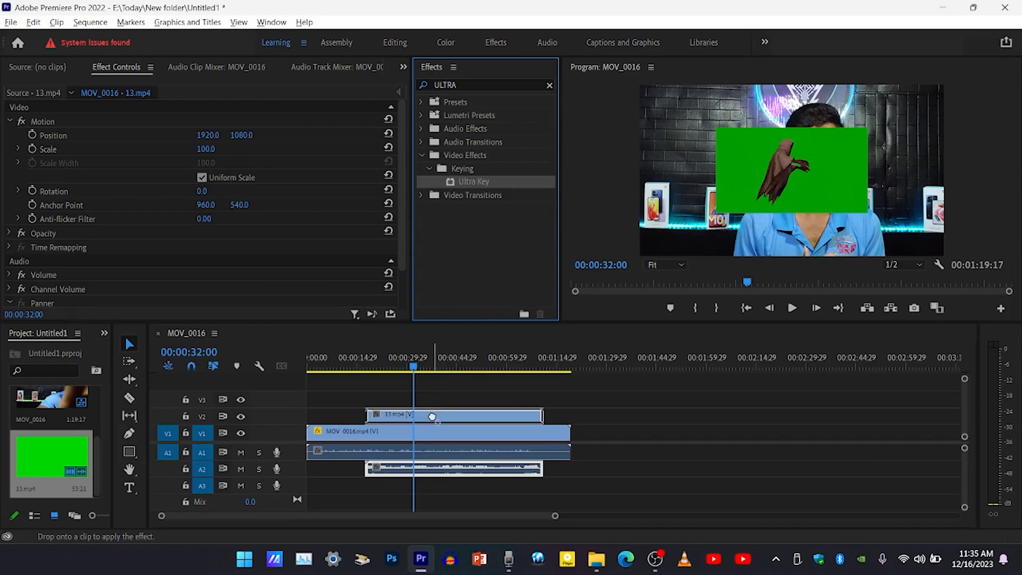
left_click_drag(432, 416, 434, 420)
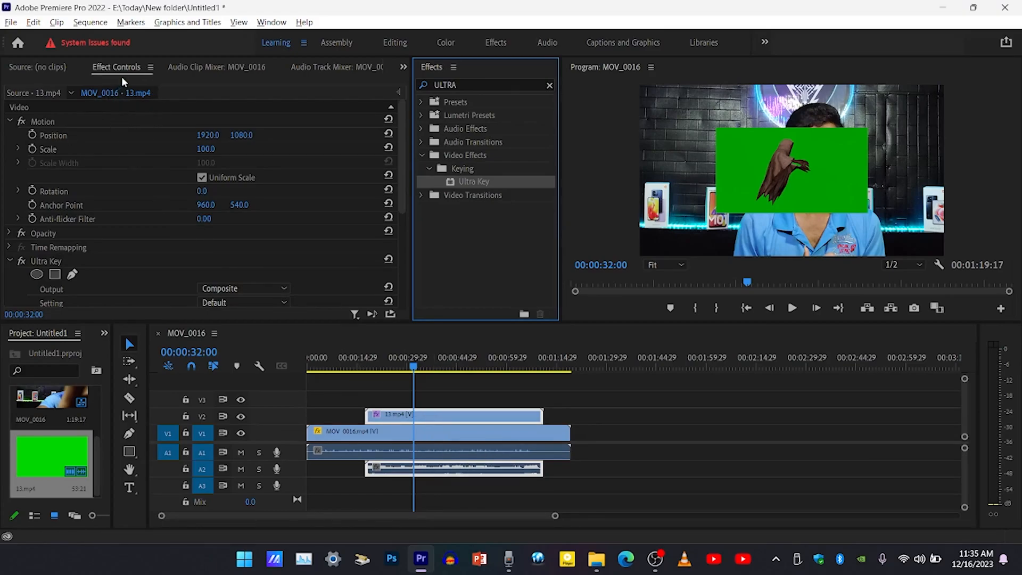
left_click(199, 64)
left_click(108, 69)
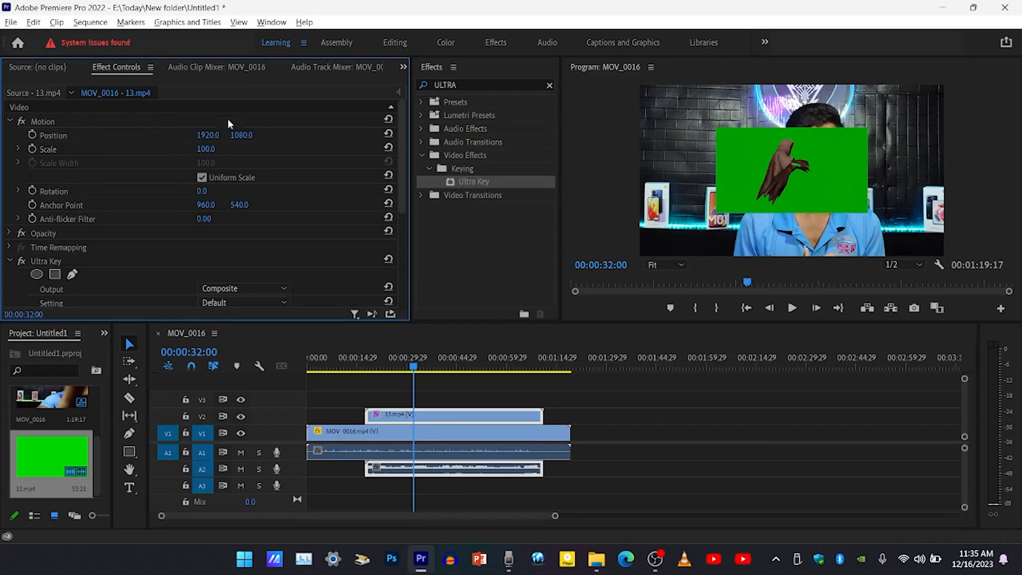
left_click(271, 22)
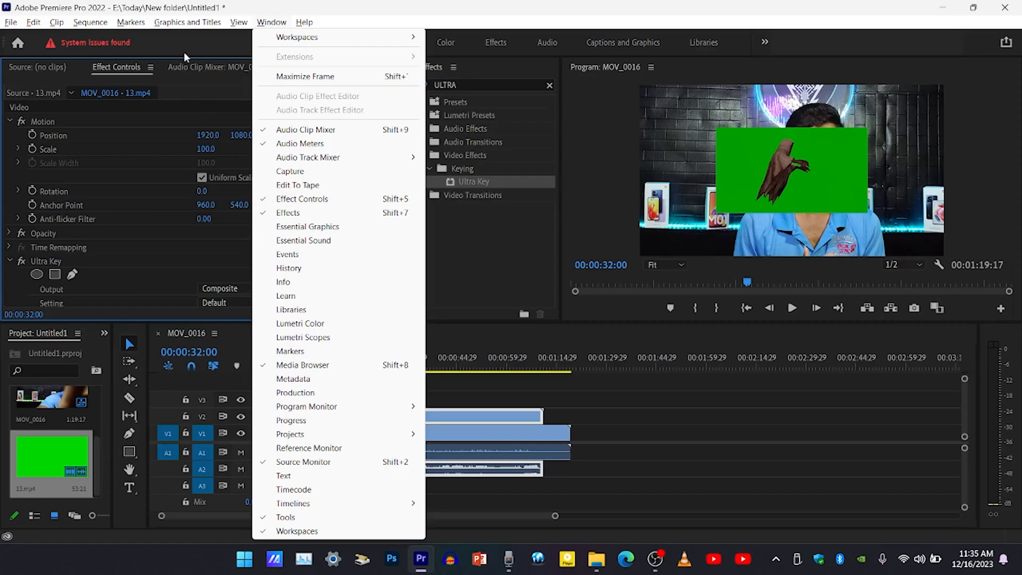
left_click(115, 62)
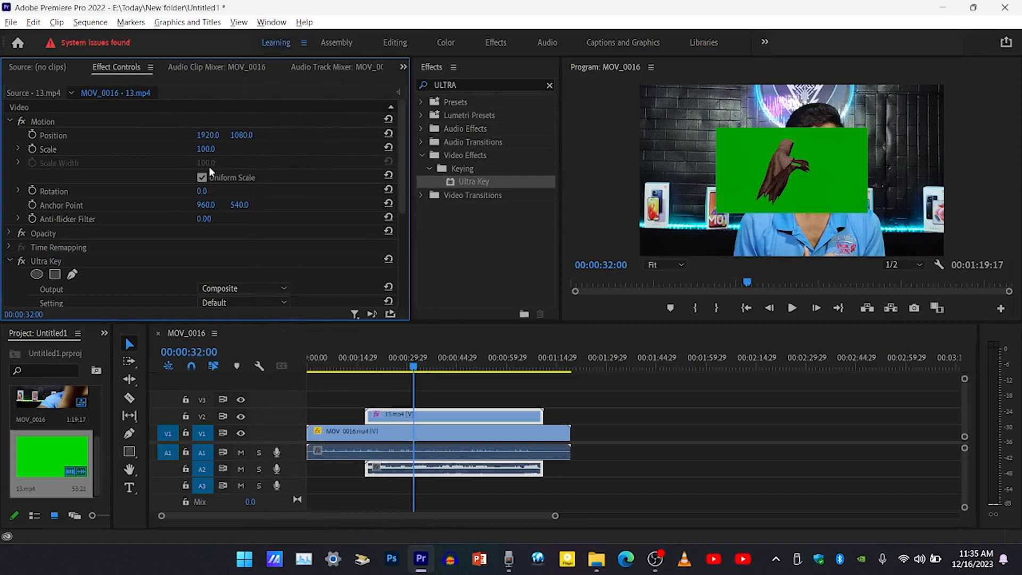
Set the Ultra Key colour of the 13.mp4 clip by sampling its green background in the program preview.
scroll(215, 176, "down", 5)
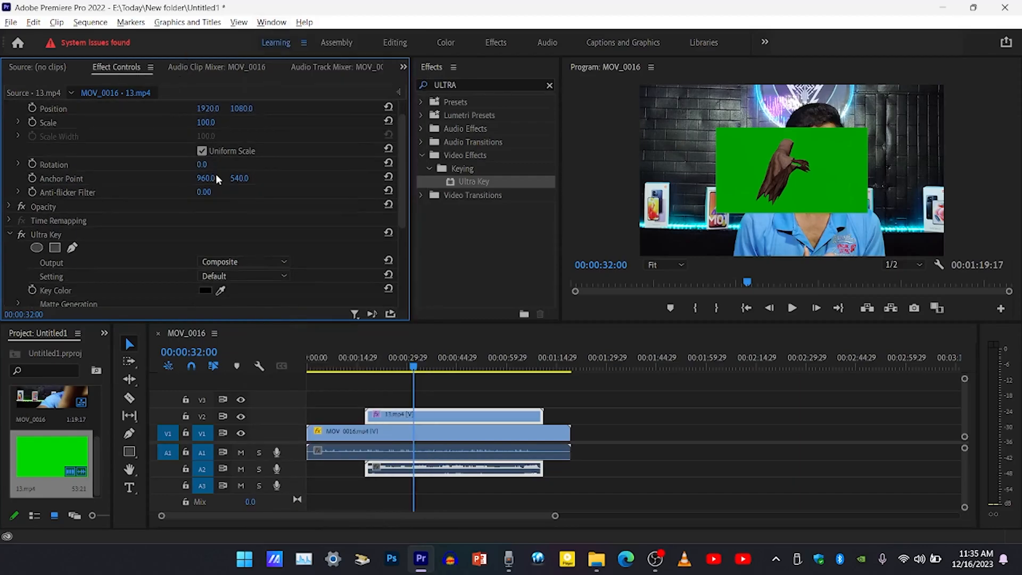
scroll(216, 174, "down", 2)
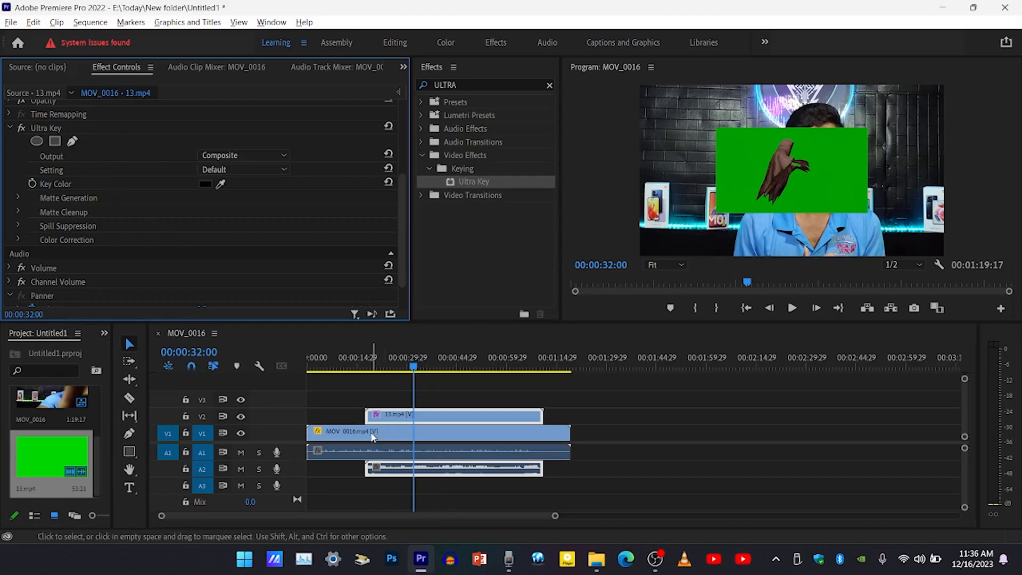
left_click(461, 432)
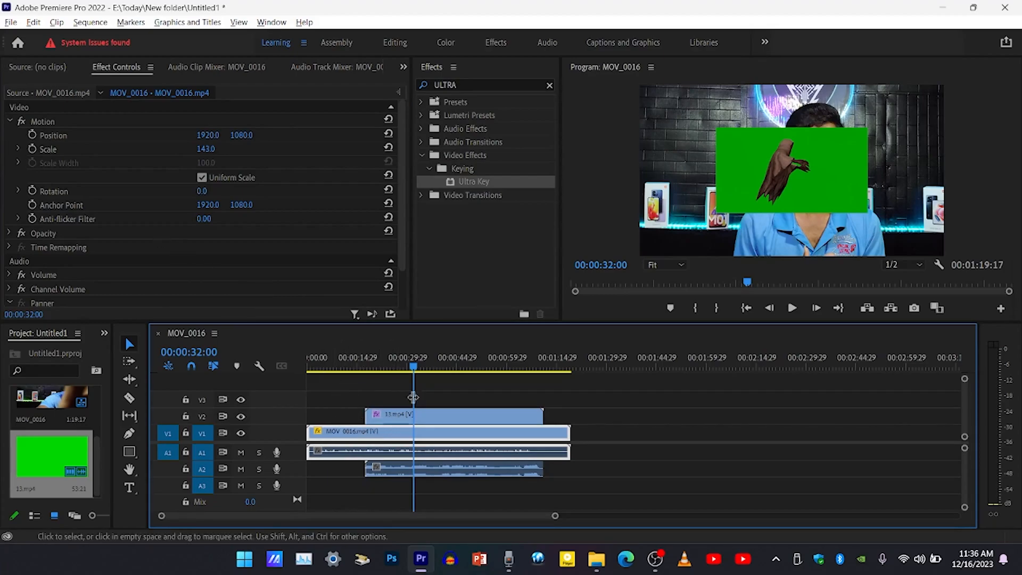
left_click(431, 418)
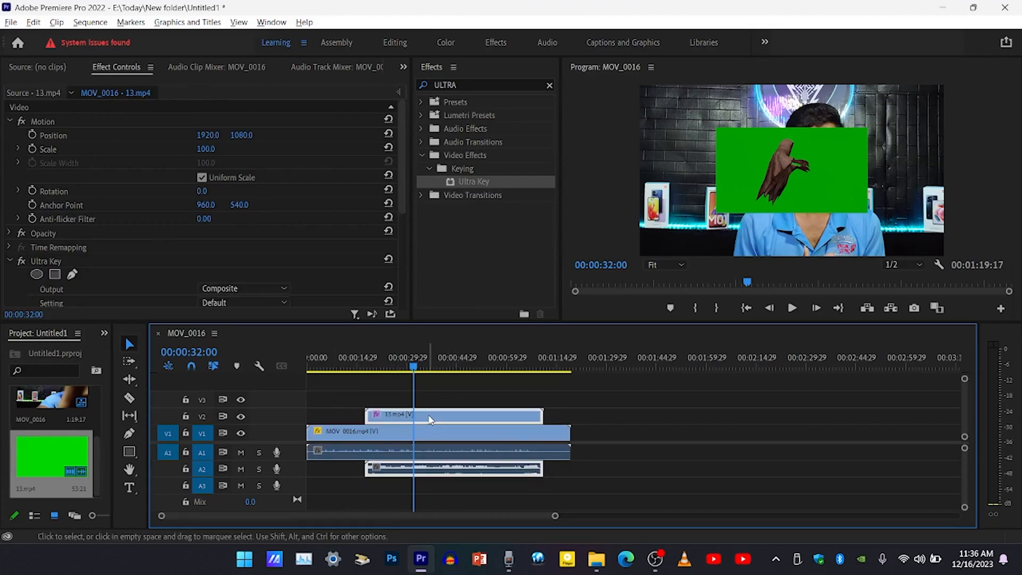
scroll(175, 241, "down", 2)
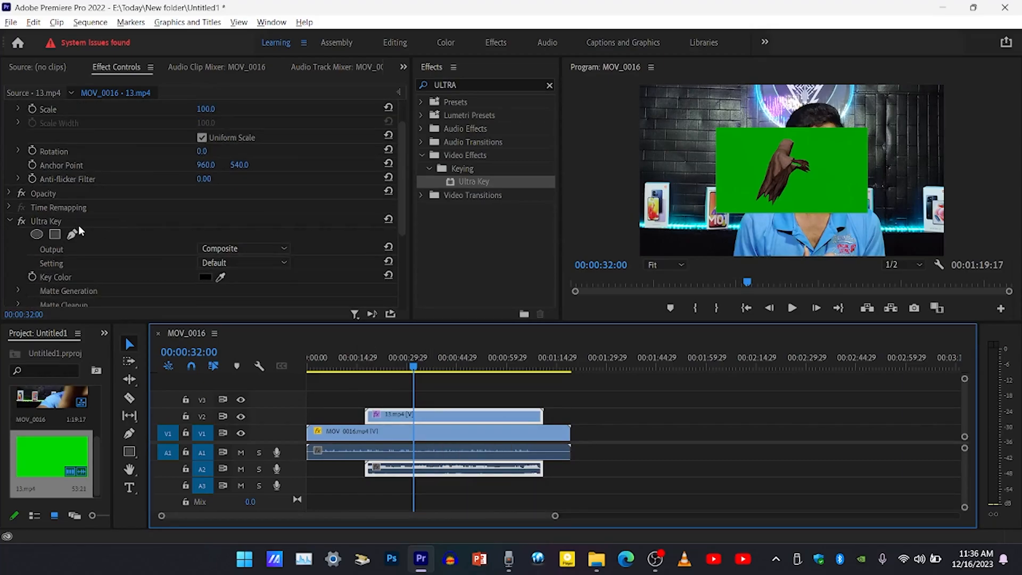
scroll(93, 218, "down", 2)
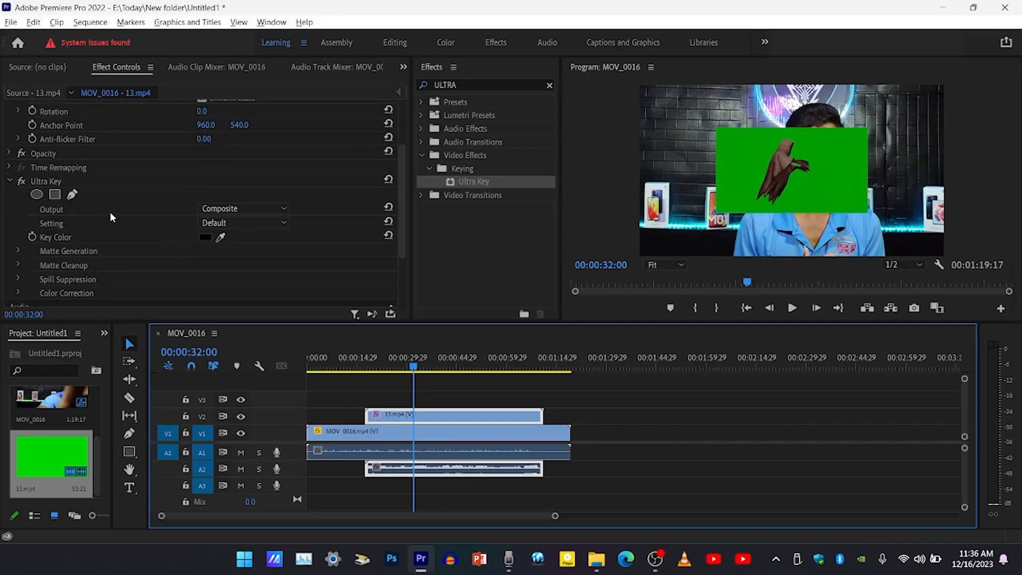
left_click(222, 237)
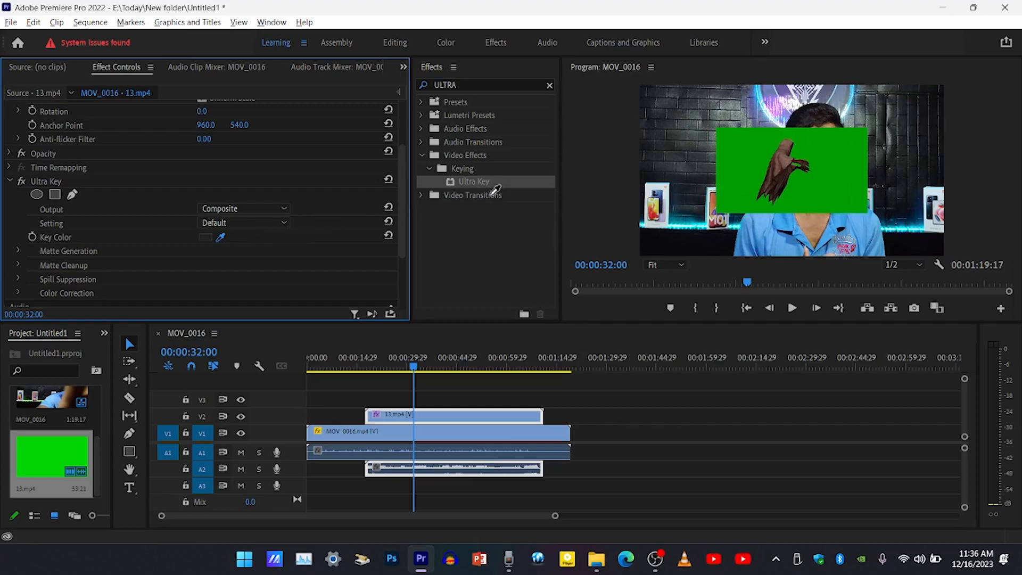
left_click(722, 162)
left_click(747, 151)
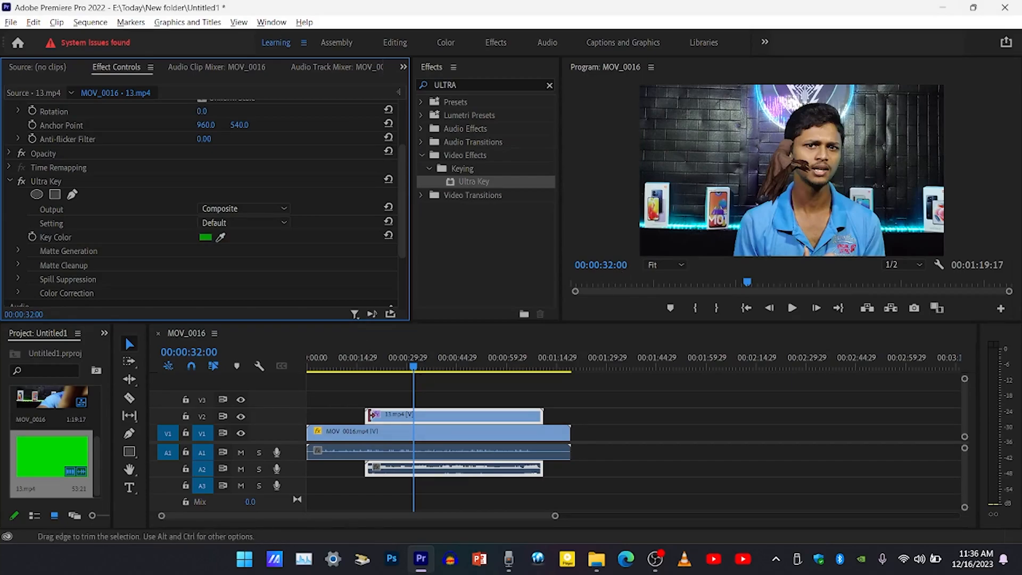
Play back the keyed overlay and place the playhead at 00:00:28:24.
left_click(412, 366)
key("space")
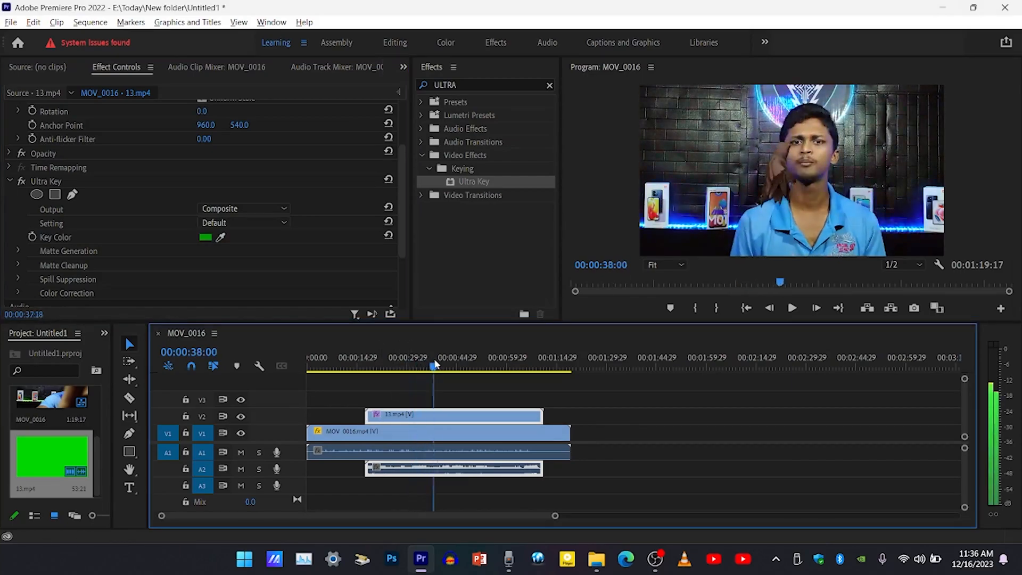
left_click(403, 366)
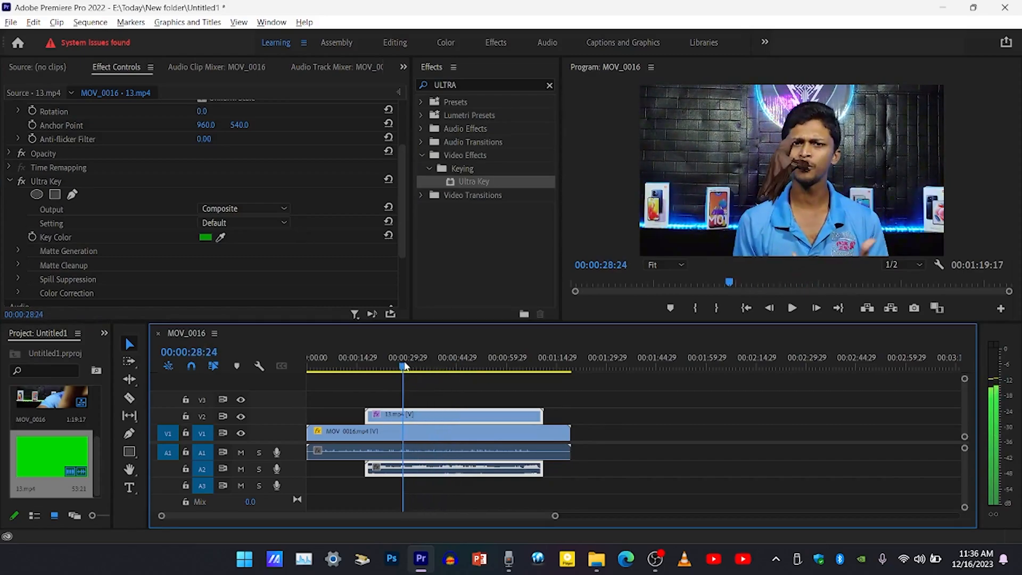
Scale the 13.mp4 overlay clip up to 214.
scroll(202, 148, "up", 2)
scroll(202, 149, "up", 1)
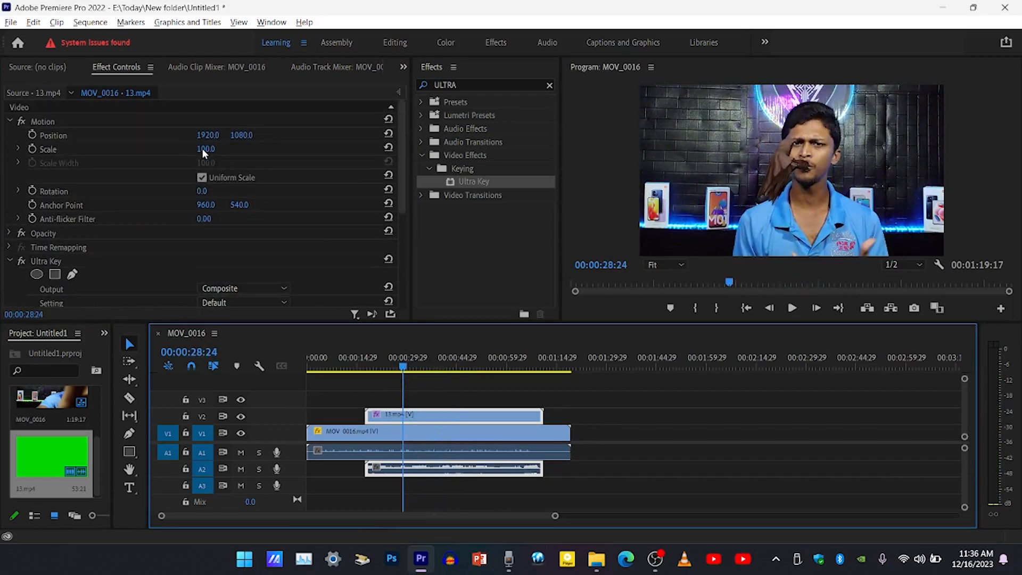
left_click_drag(203, 149, 264, 149)
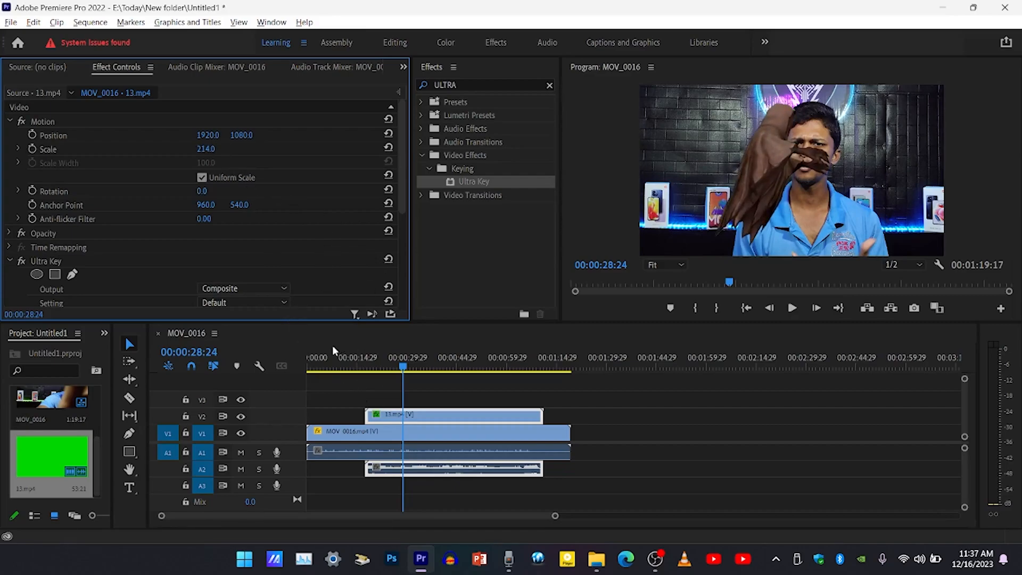
Play the sequence from the playhead to check the enlarged overlay, muting the computer's sound, and stop at 00:00:56:15.
key("space")
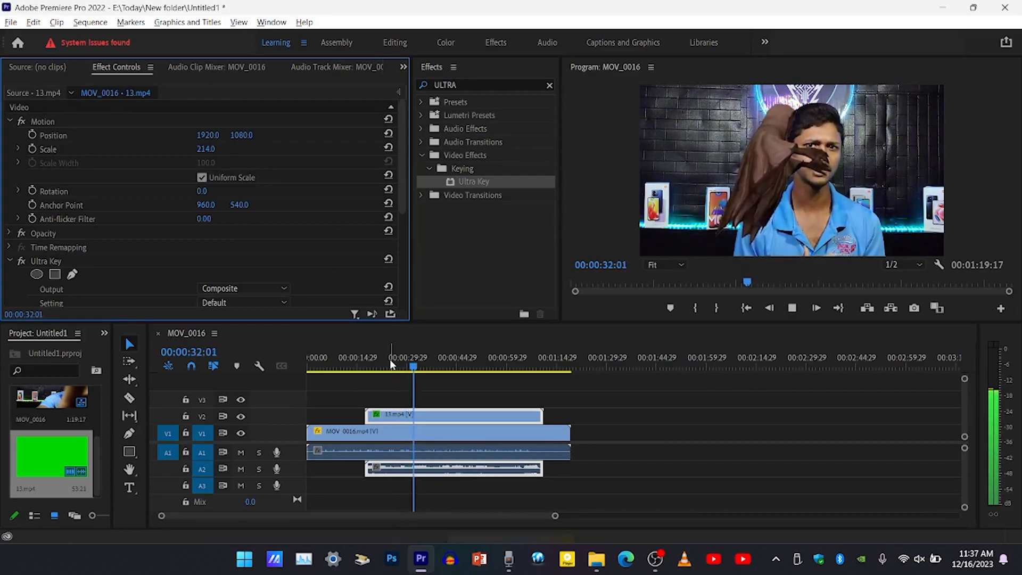
key("XF86AudioMute")
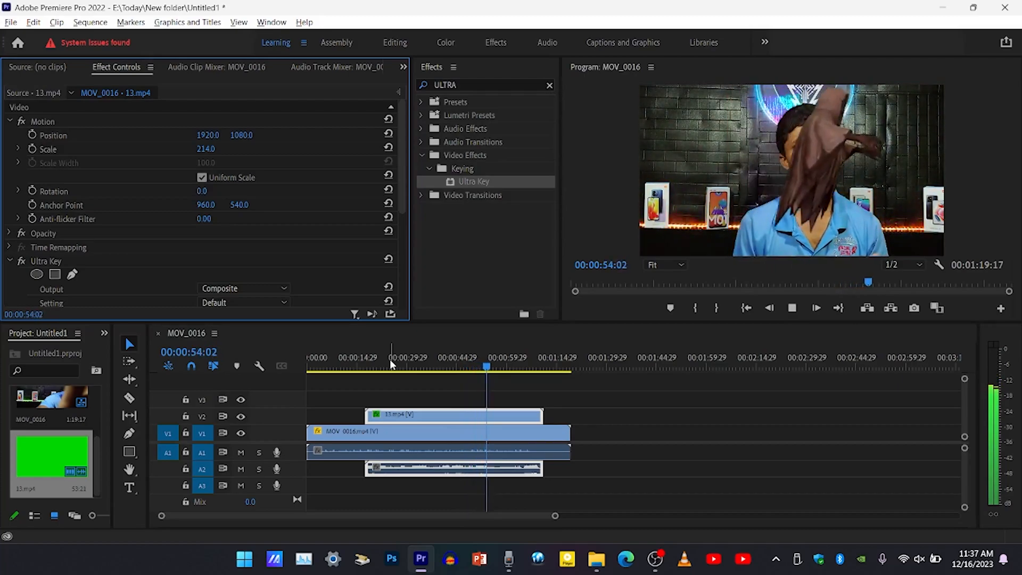
key("space")
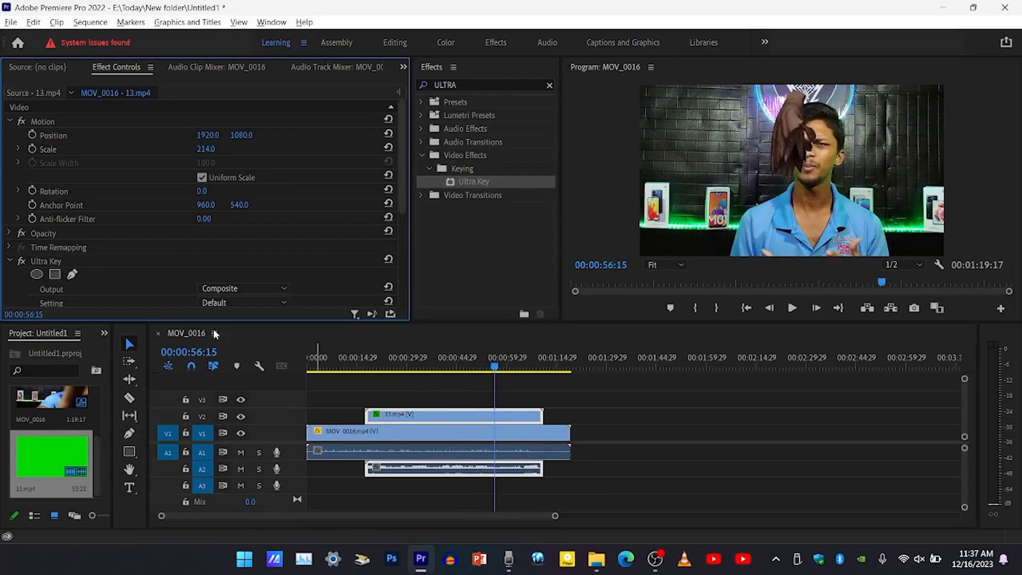
Export the MOV_0016 sequence as a media file in H.264 format.
left_click(11, 22)
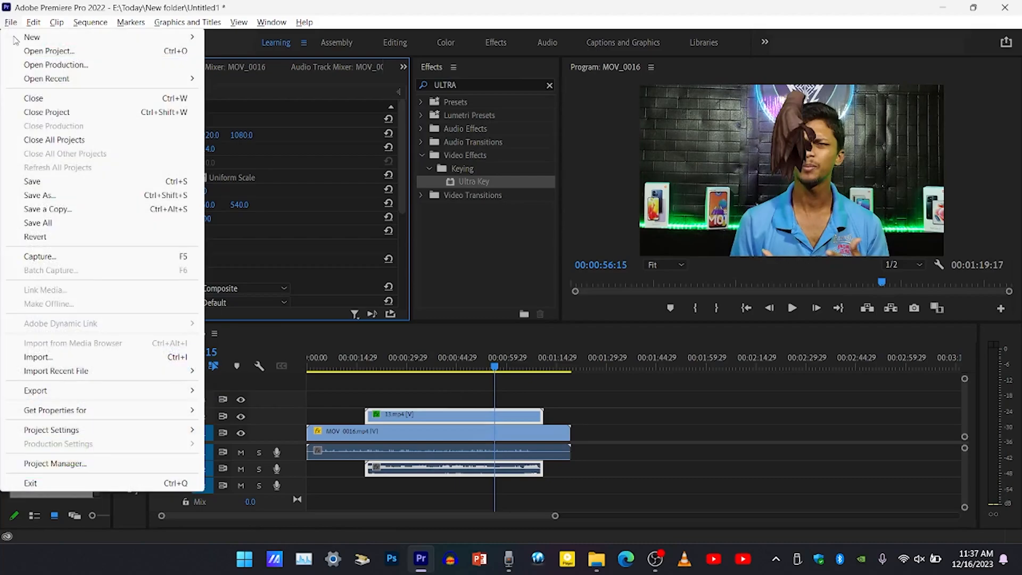
mouse_move(76, 392)
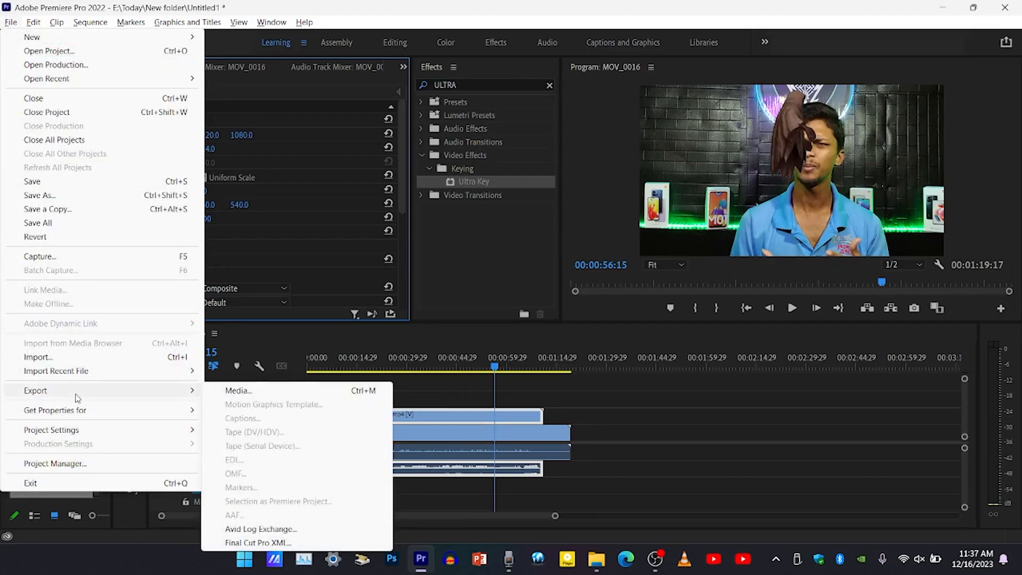
left_click(237, 390)
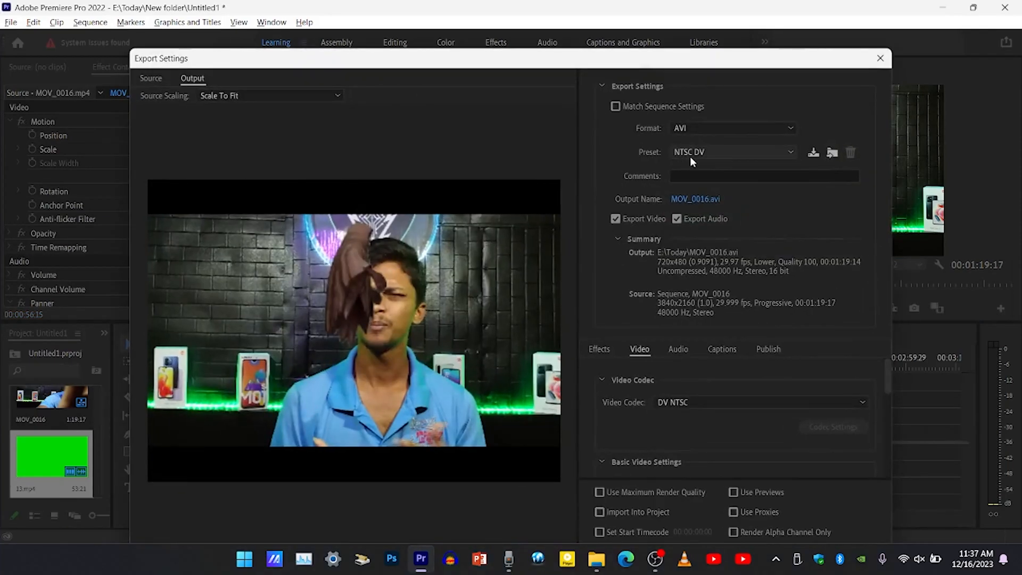
left_click(690, 157)
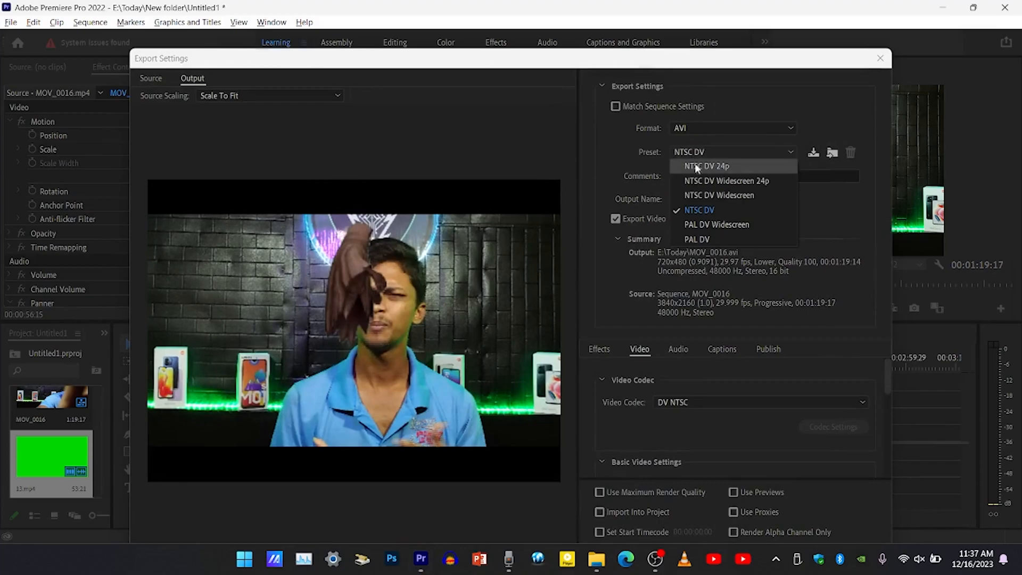
left_click(713, 136)
left_click(716, 129)
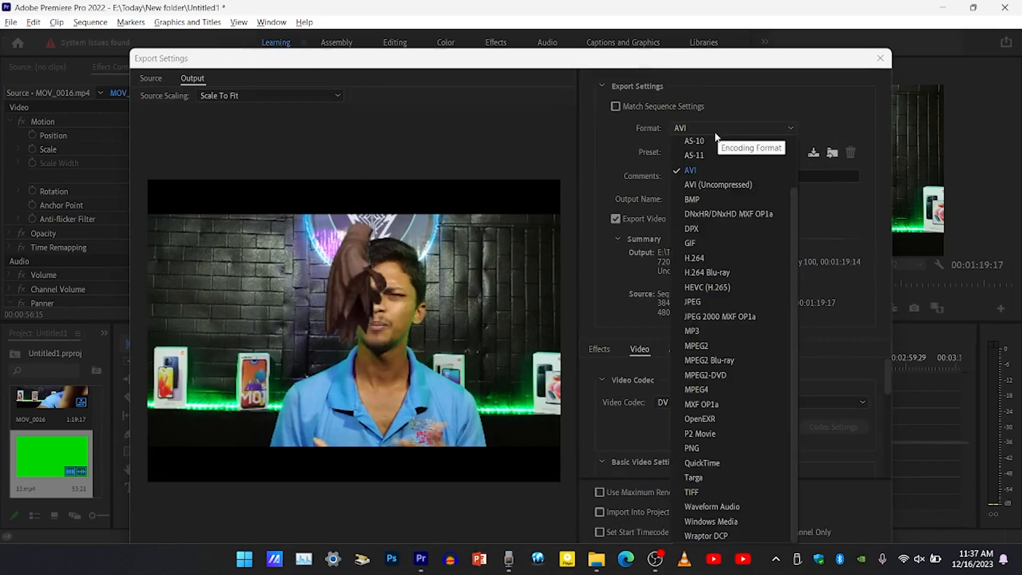
left_click(698, 259)
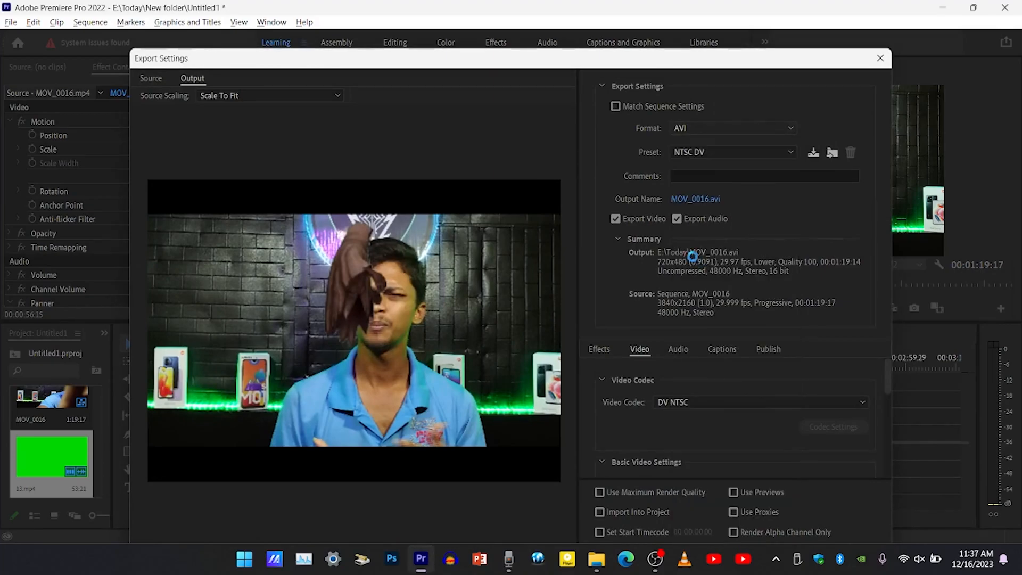
left_click_drag(532, 50, 526, 130)
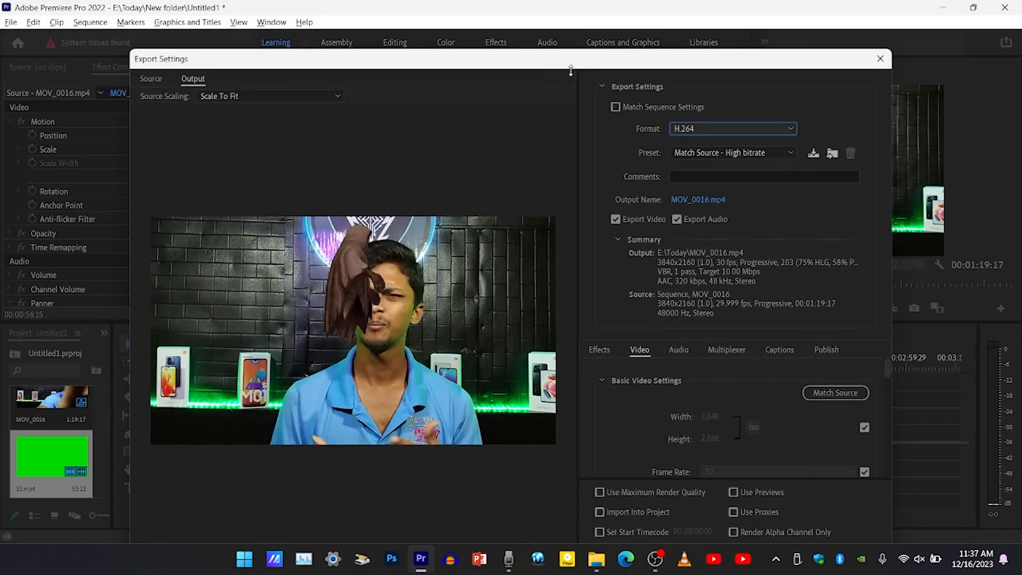
left_click_drag(604, 149, 571, 24)
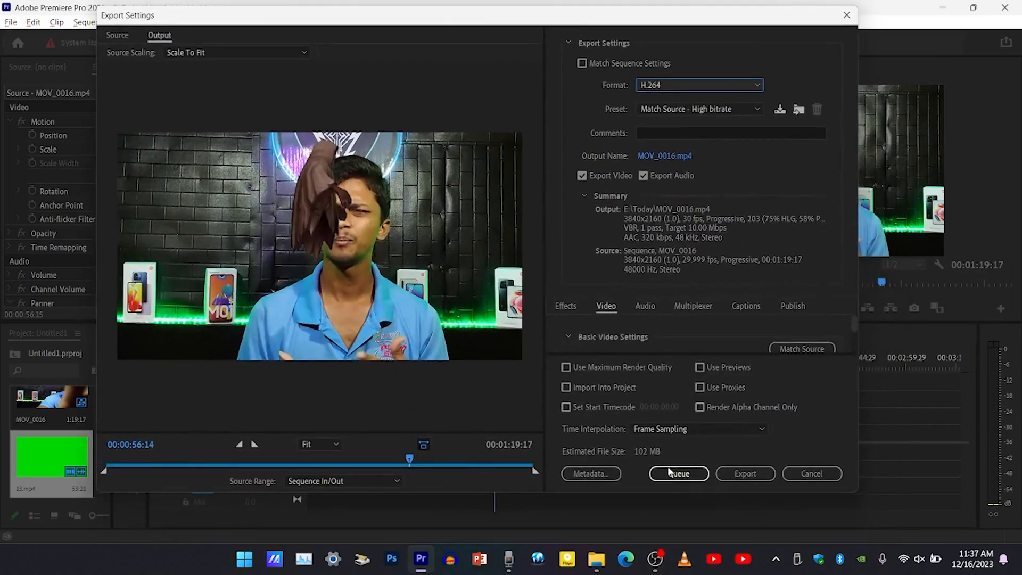
left_click(748, 474)
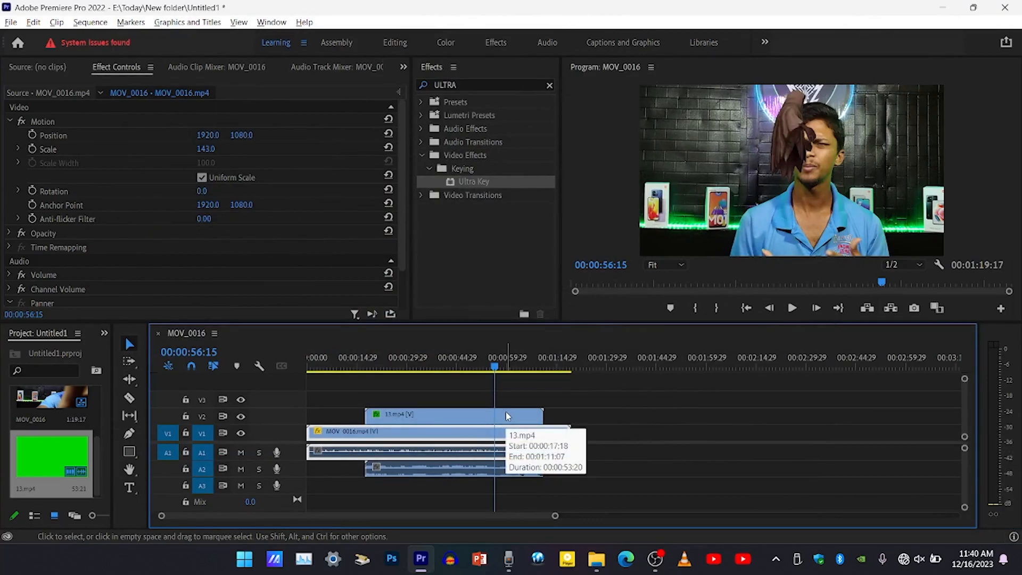
Save the project and close Premiere Pro.
key("ctrl+s")
left_click(1005, 8)
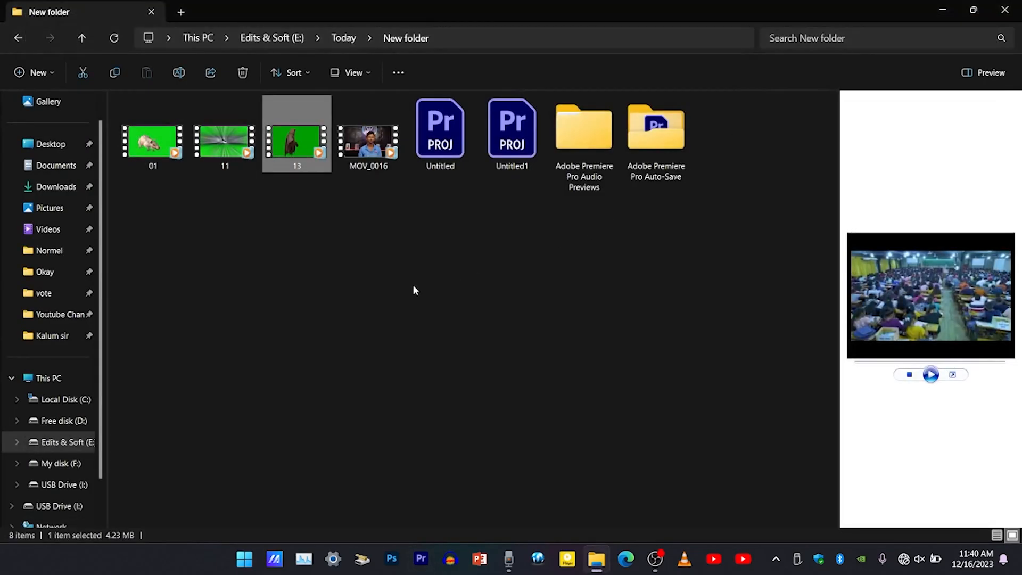
Play the exported MOV_0016 video from the Today folder in PotPlayer to review it, and close the player.
left_click(342, 37)
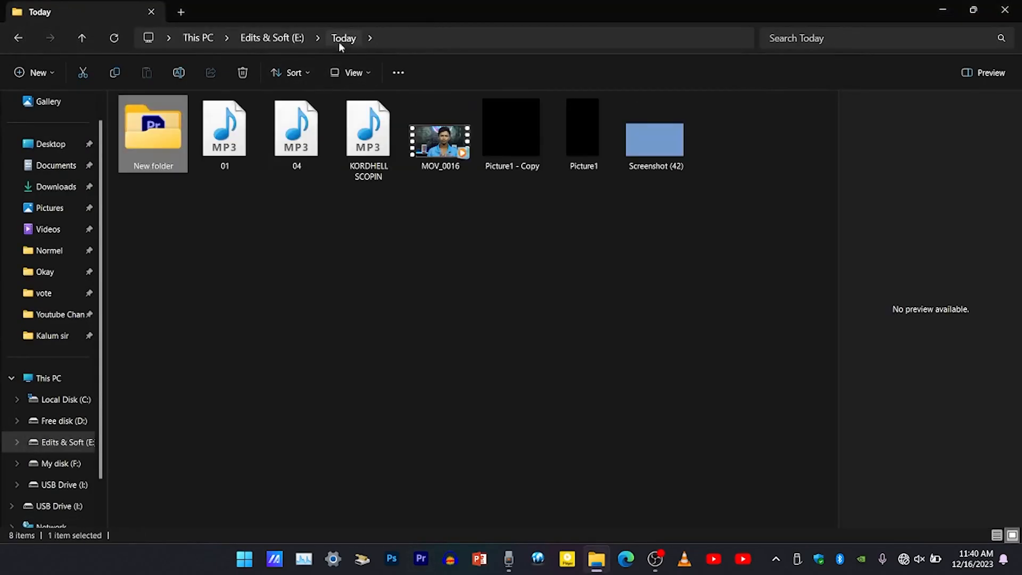
left_click(454, 159)
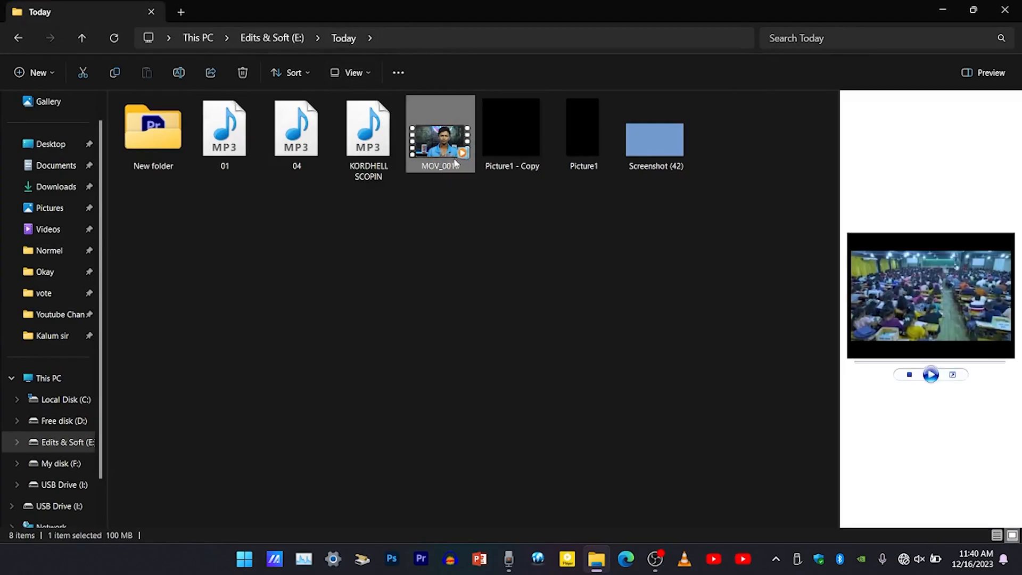
right_click(452, 163)
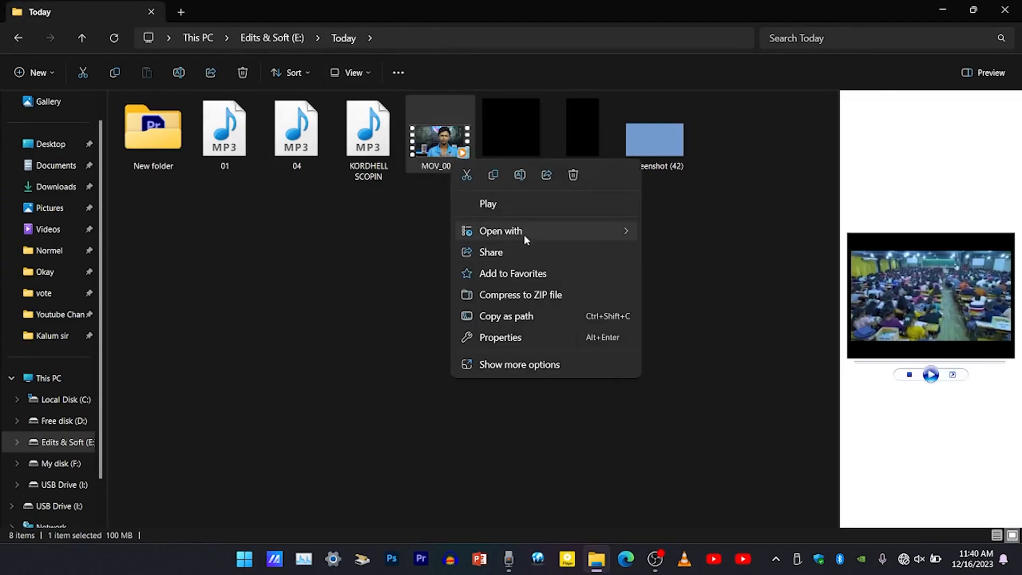
mouse_move(524, 232)
left_click(660, 254)
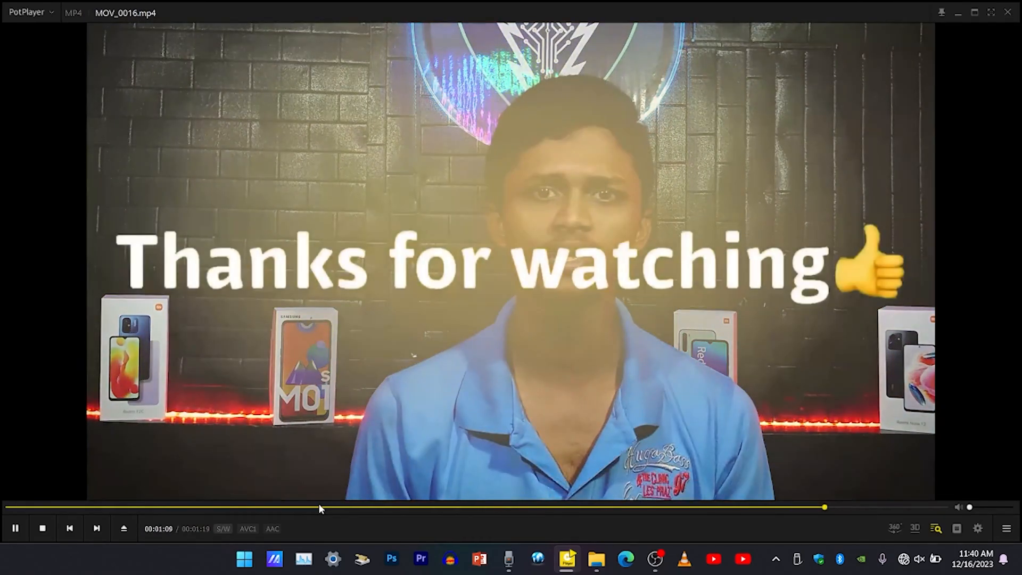
key("space")
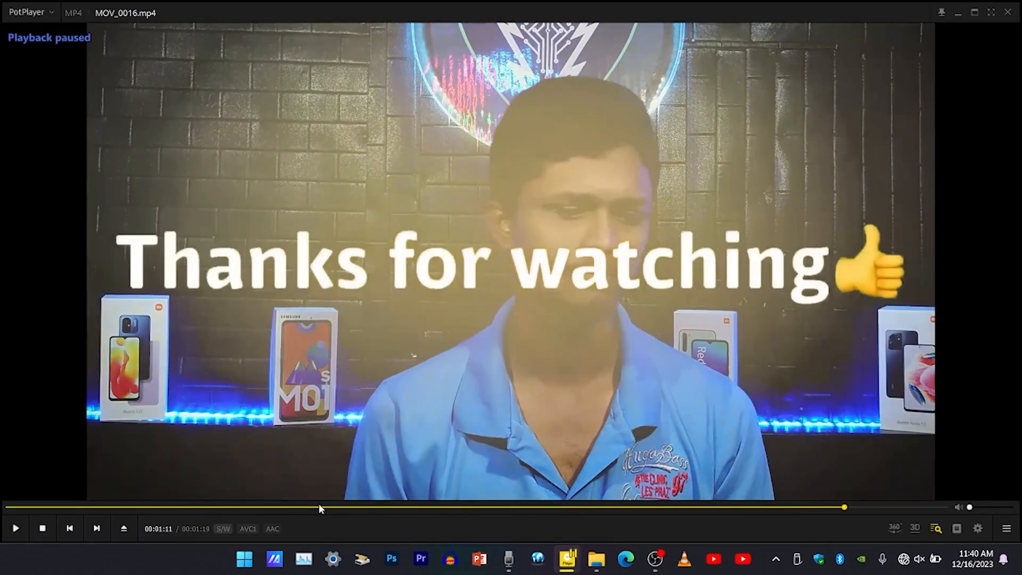
left_click(1008, 14)
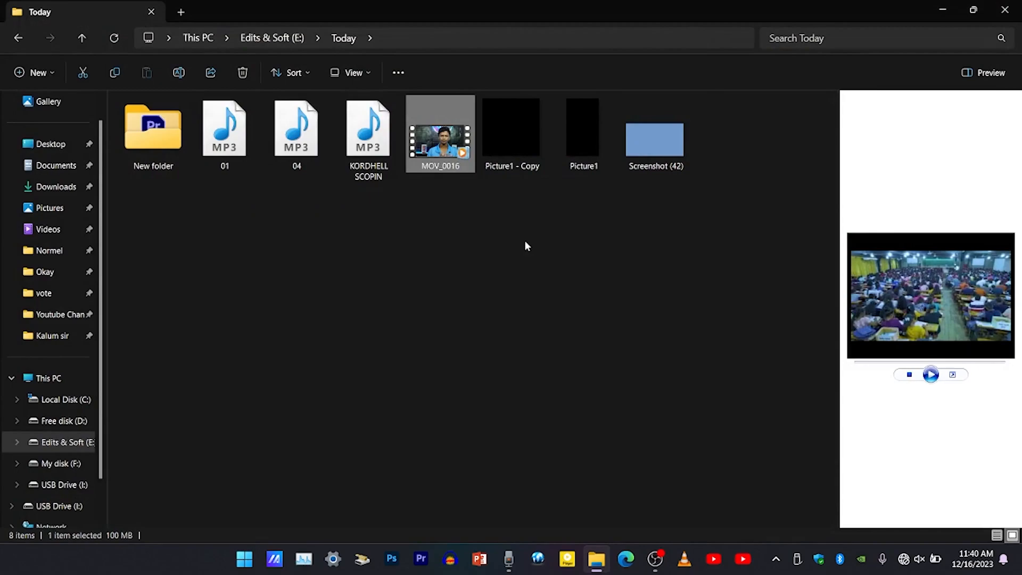
left_click(942, 8)
right_click(498, 192)
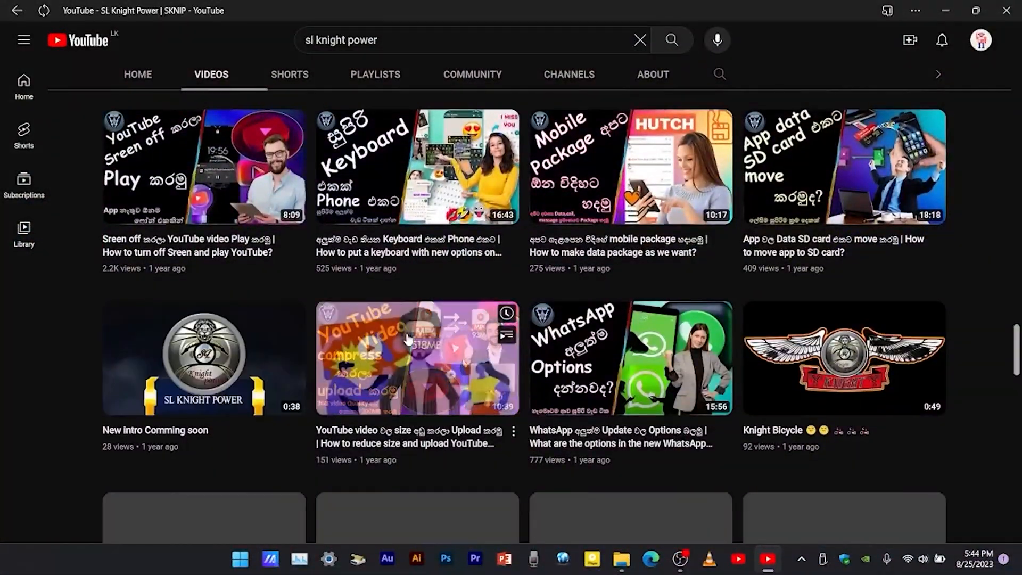
Browse the uploaded videos of the SL Knight Power channel in YouTube.
scroll(408, 339, "up", 10)
scroll(409, 338, "down", 6)
scroll(406, 333, "down", 15)
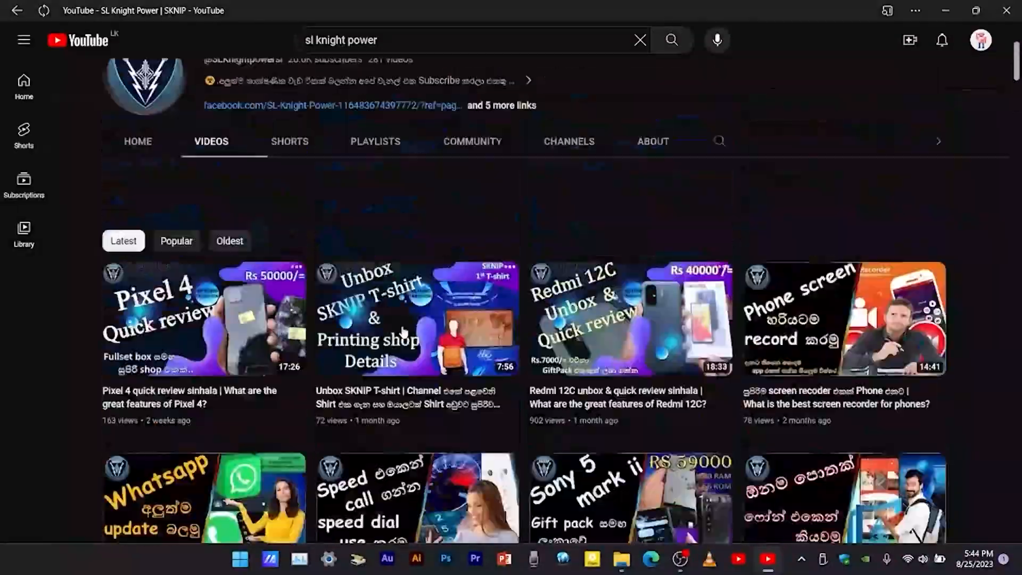
scroll(402, 326, "up", 4)
scroll(401, 327, "down", 8)
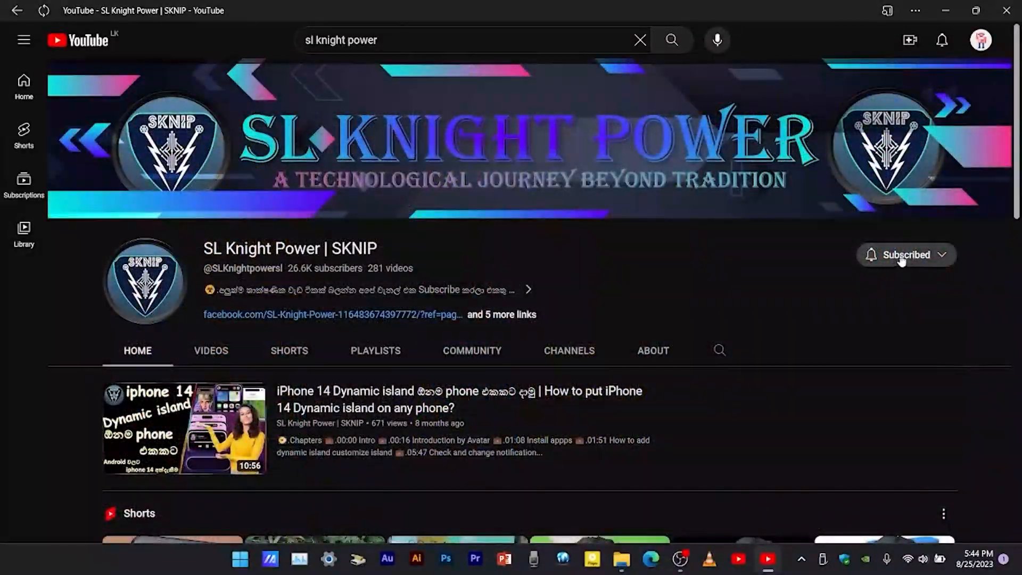
Set the SL Knight Power channel's subscription notifications to All and look through its home page.
left_click(910, 255)
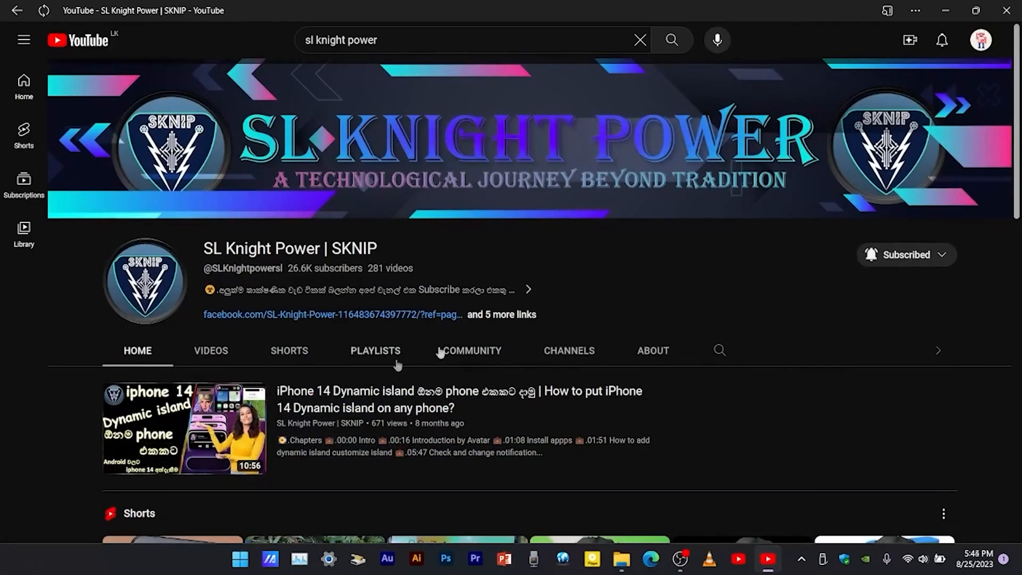
scroll(439, 351, "down", 10)
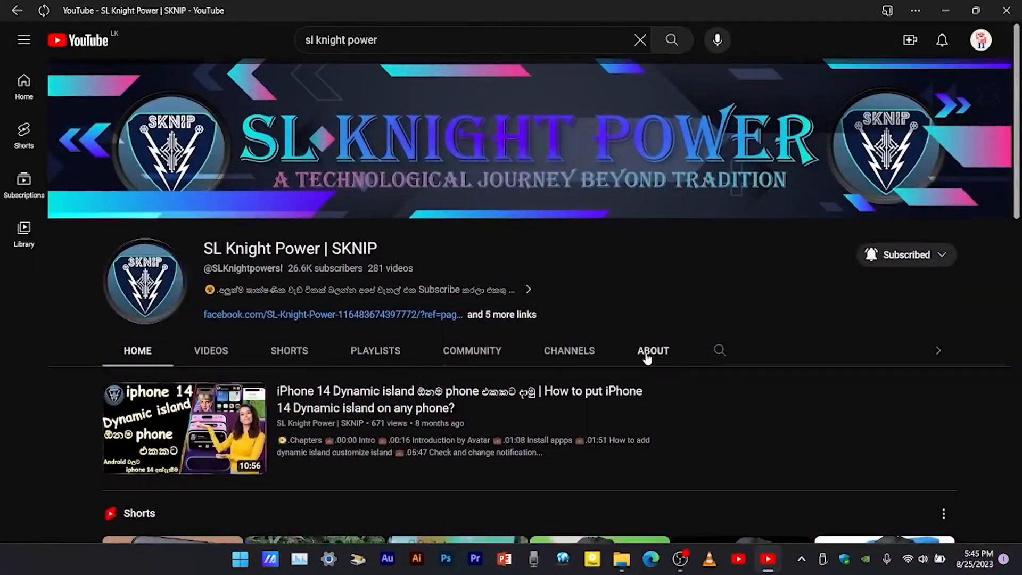
Read the channel's About description and links, and return to its home page to view the popular videos and playlists.
left_click(646, 355)
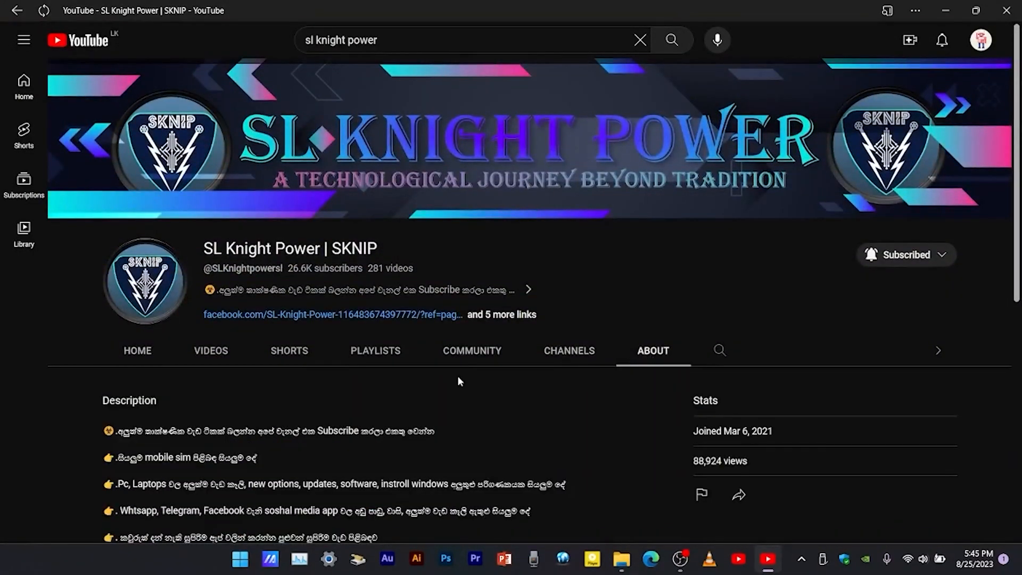
scroll(459, 381, "down", 8)
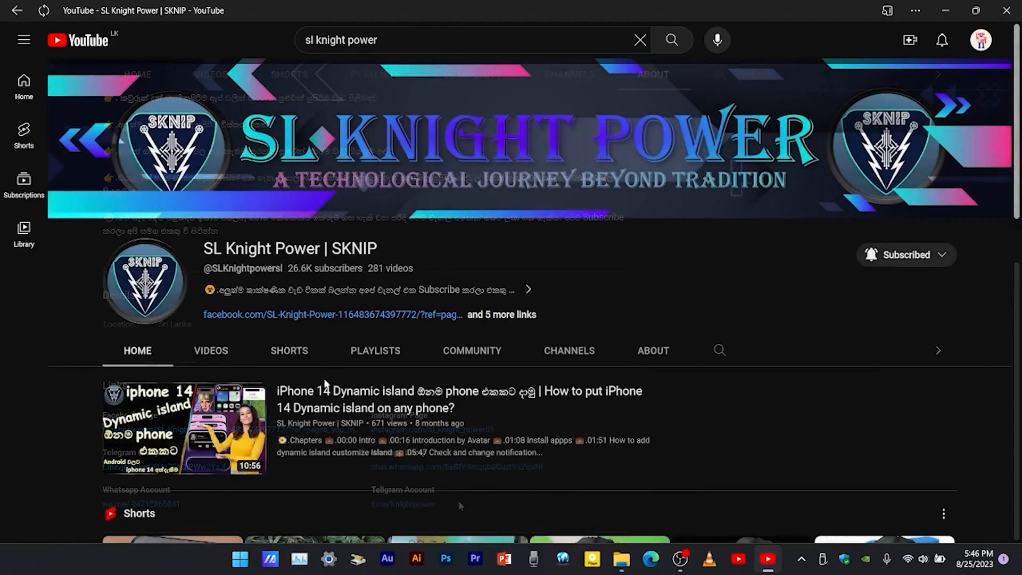
scroll(338, 384, "down", 5)
scroll(338, 384, "down", 5)
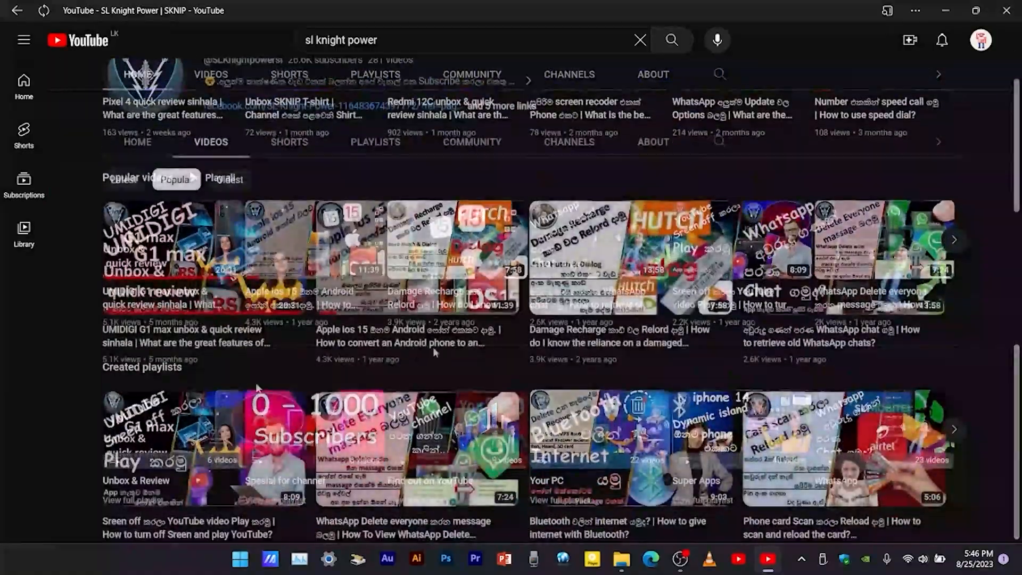
Browse the channel's uploaded videos sorted by popularity.
scroll(257, 386, "down", 7)
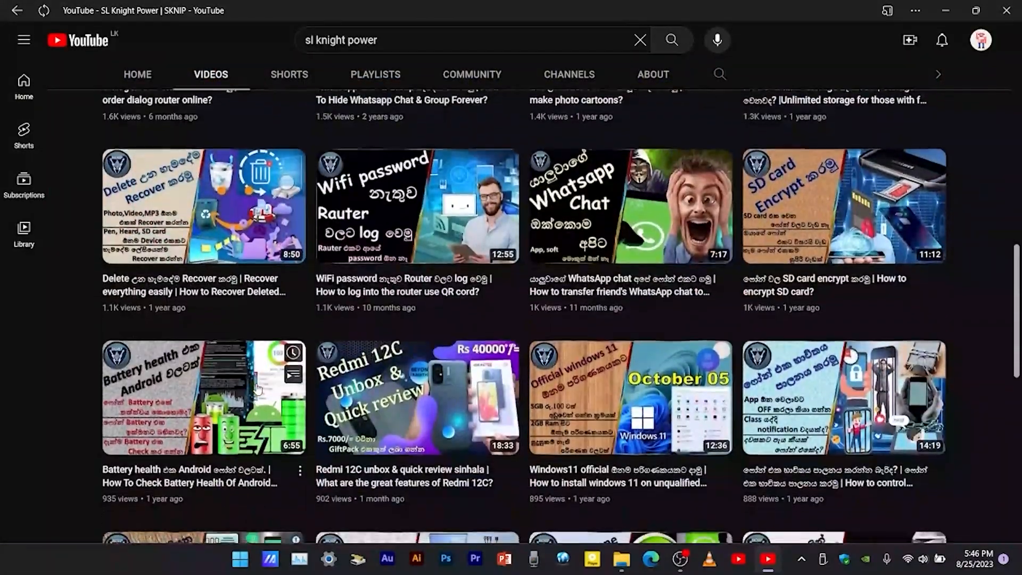
scroll(257, 387, "down", 9)
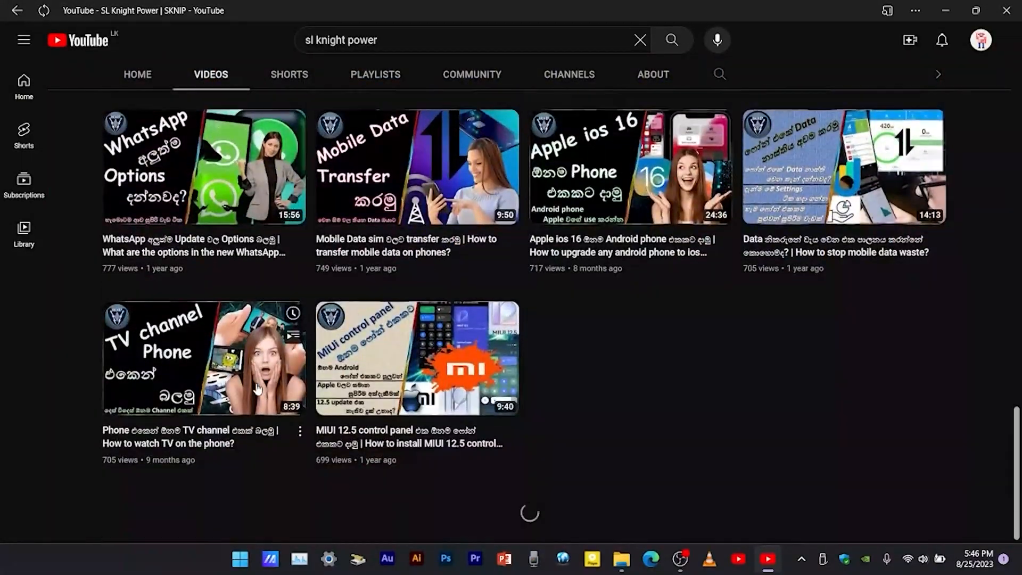
scroll(257, 390, "down", 6)
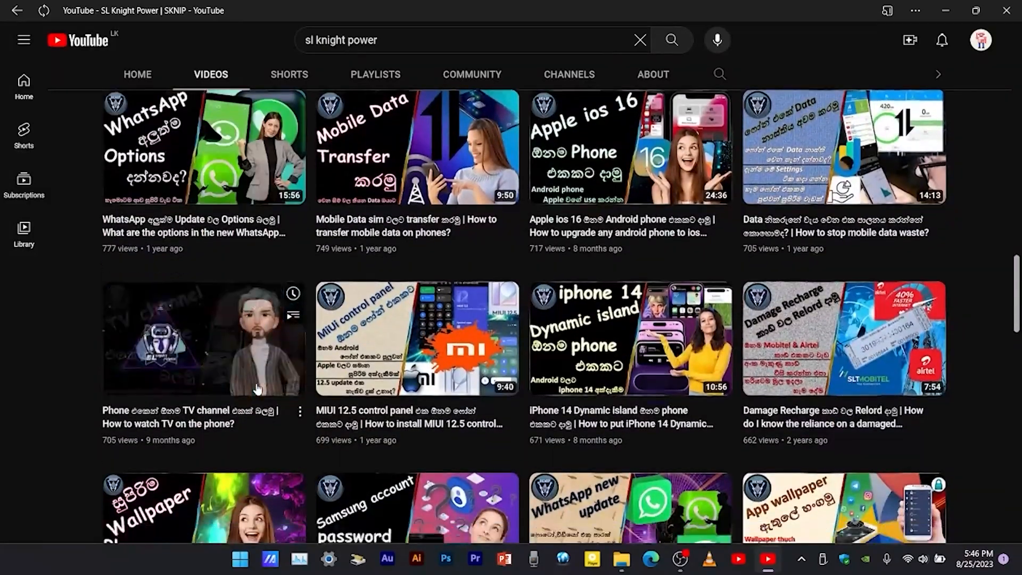
scroll(257, 390, "down", 7)
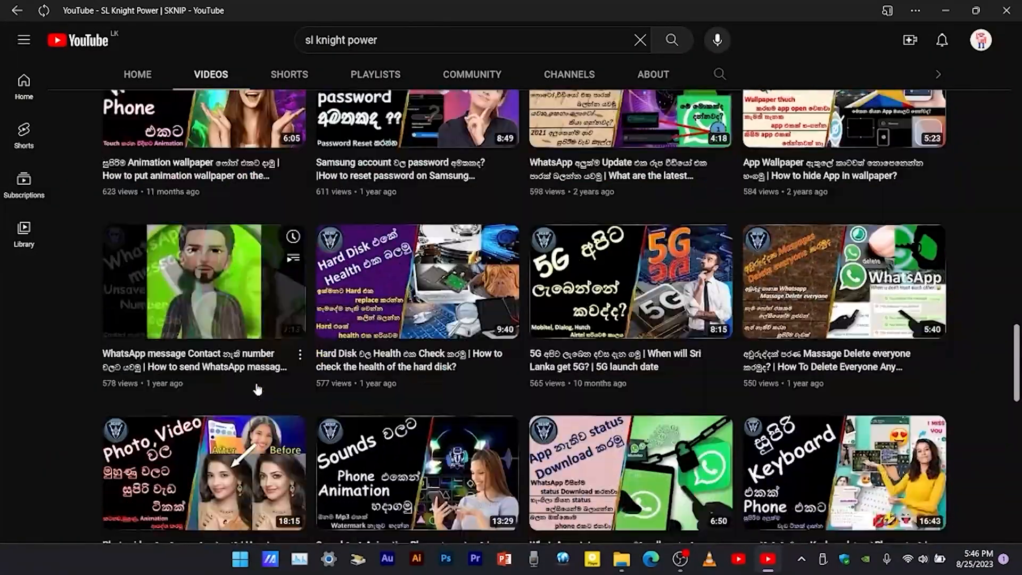
scroll(257, 390, "down", 7)
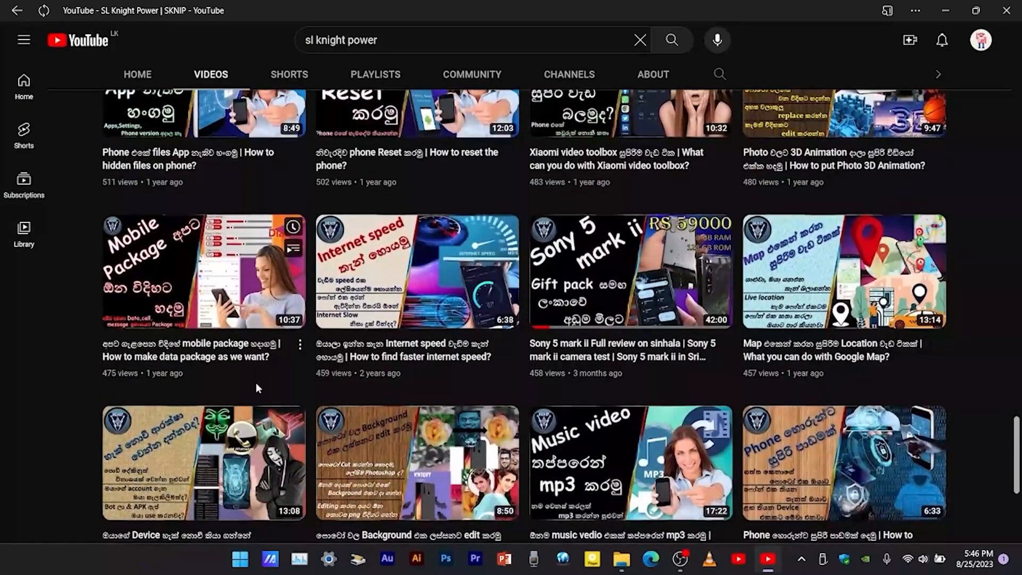